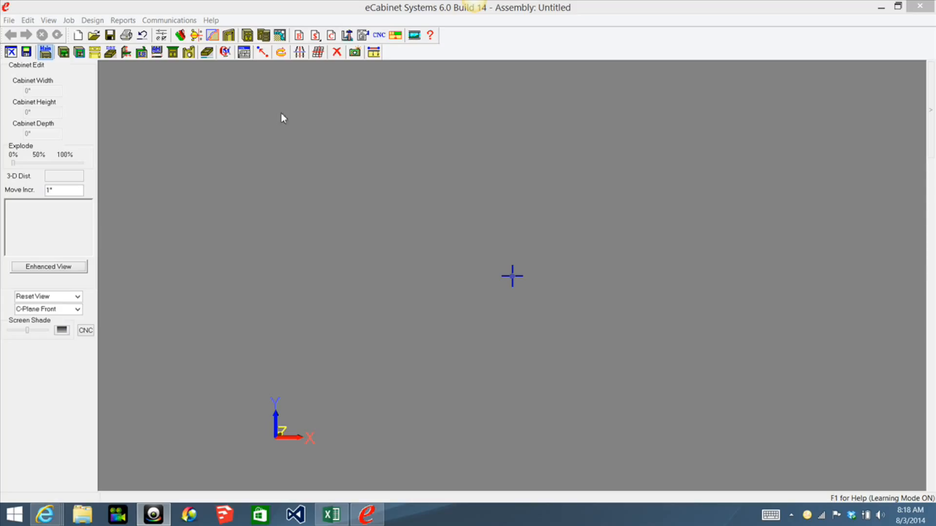
Examine the room layout with its upper and base cabinets from several angles, including from above and from the front
click(280, 35)
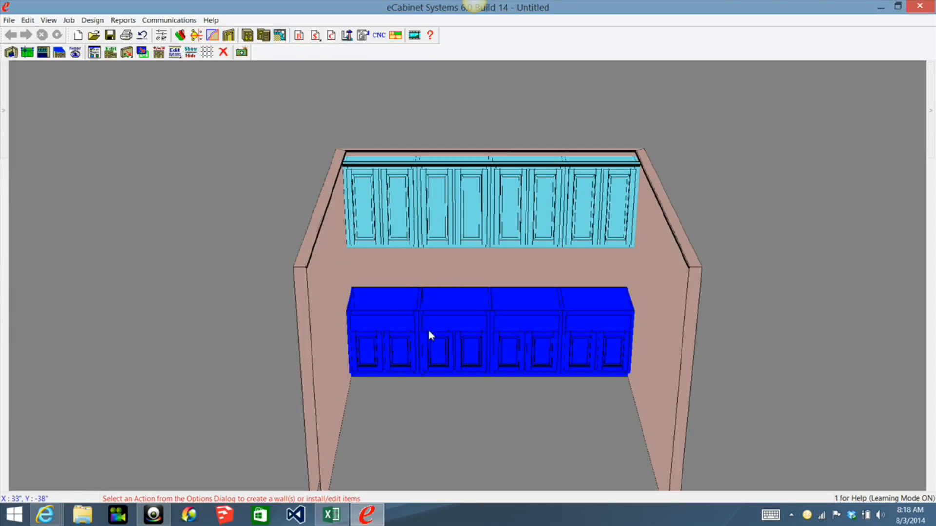
middle_drag(388, 320, 409, 187)
middle_drag(475, 367, 464, 172)
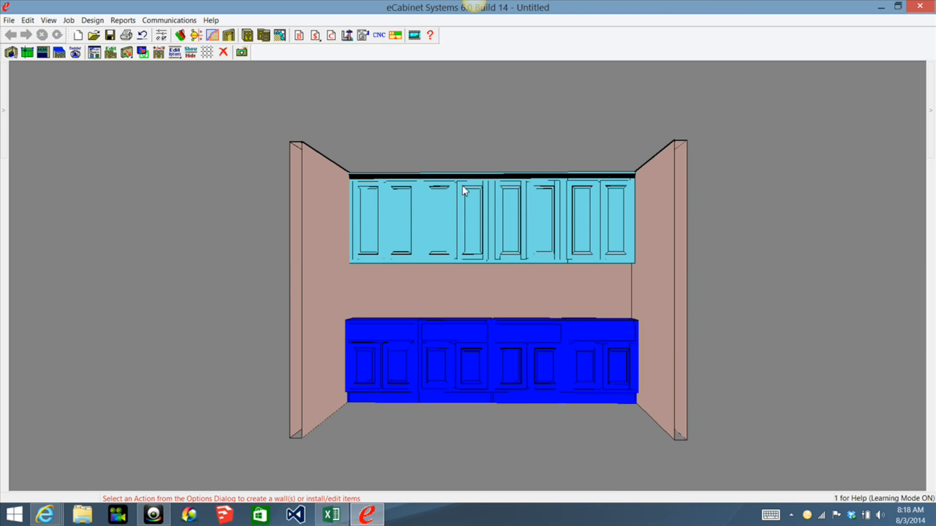
middle_drag(437, 262, 356, 218)
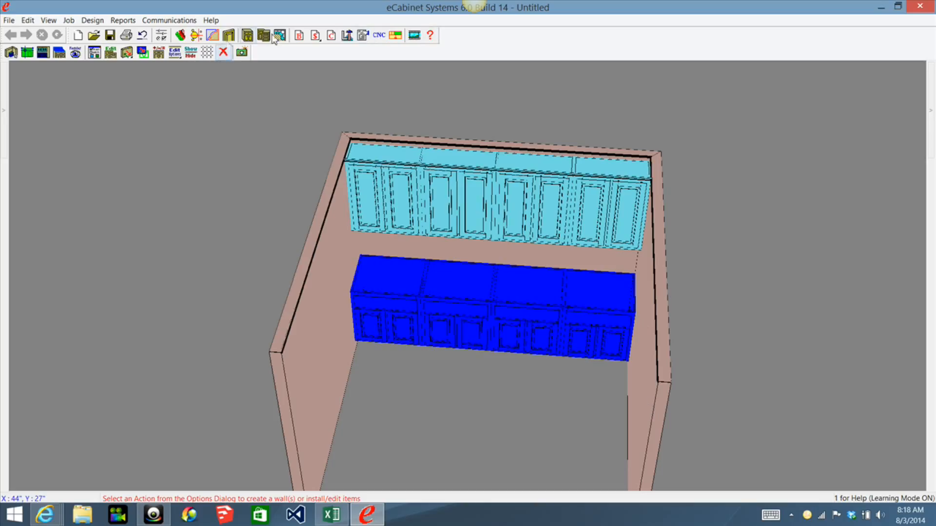
Load the Std Upper Framed cabinet from the eCabTipsDemos directory into the cabinet editor
click(247, 35)
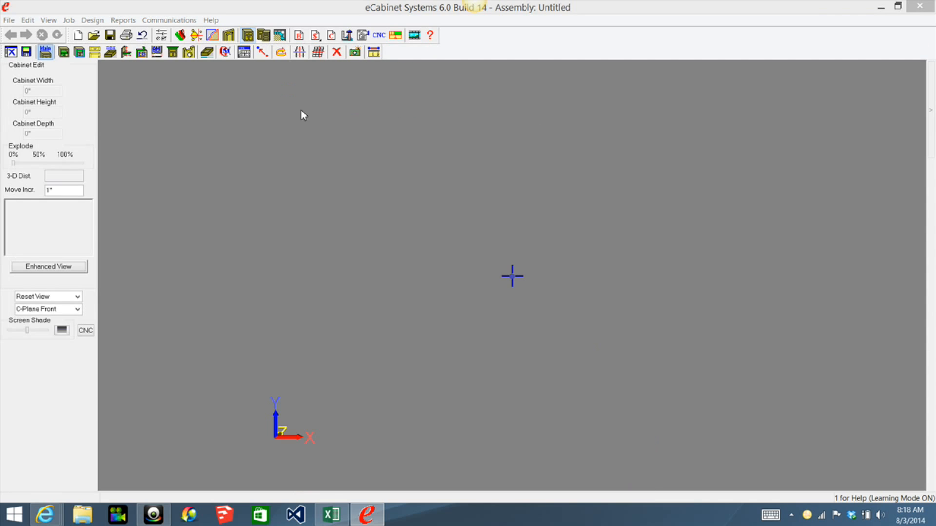
mouse_move(931, 130)
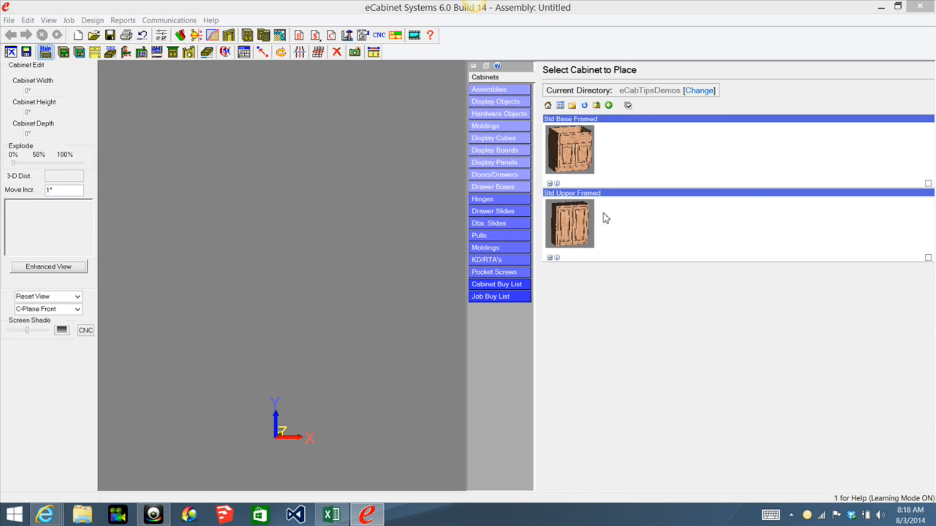
click(576, 220)
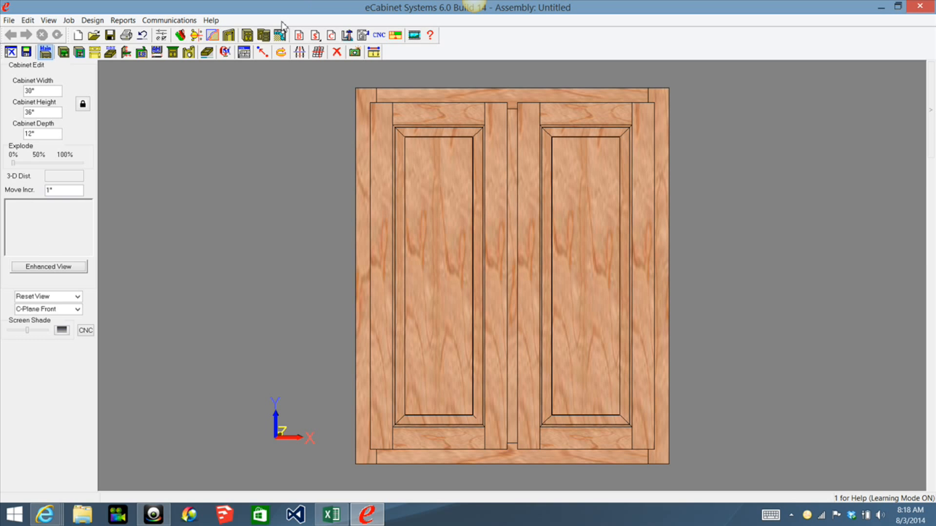
click(244, 52)
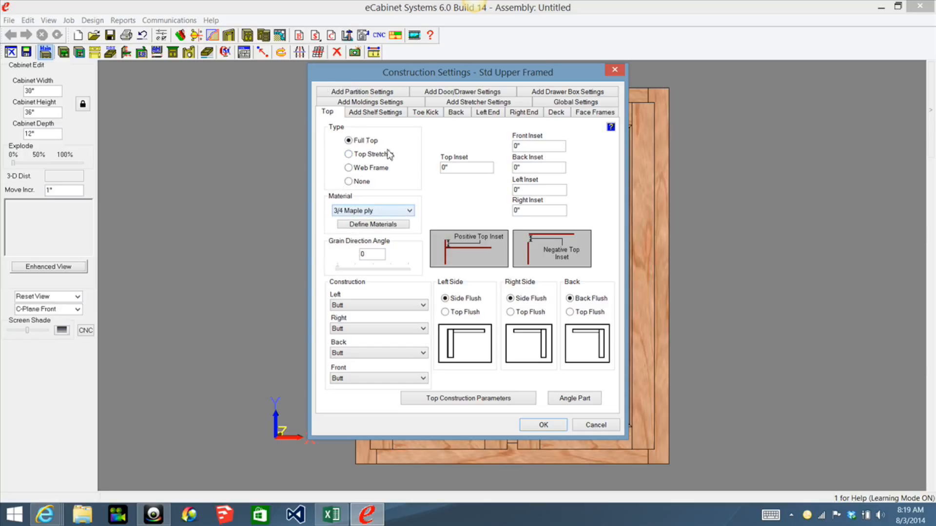
click(348, 182)
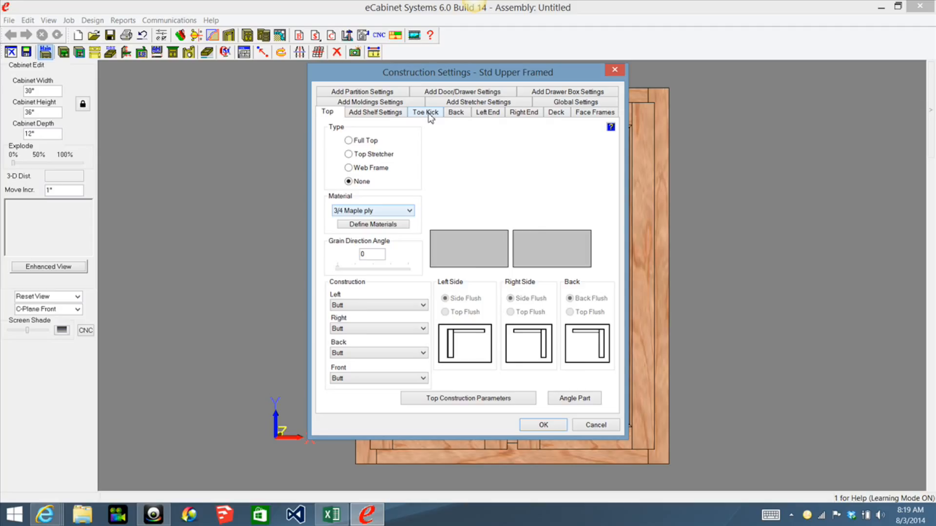
click(457, 113)
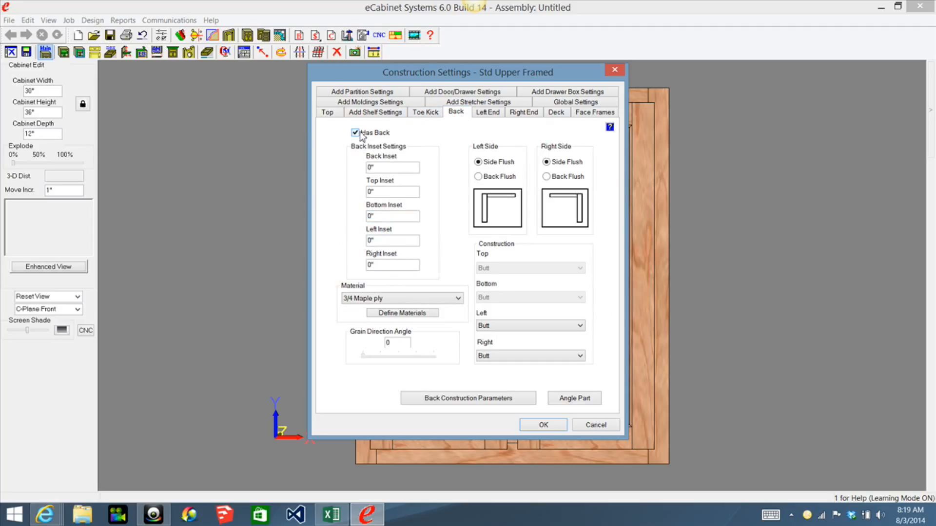
click(488, 113)
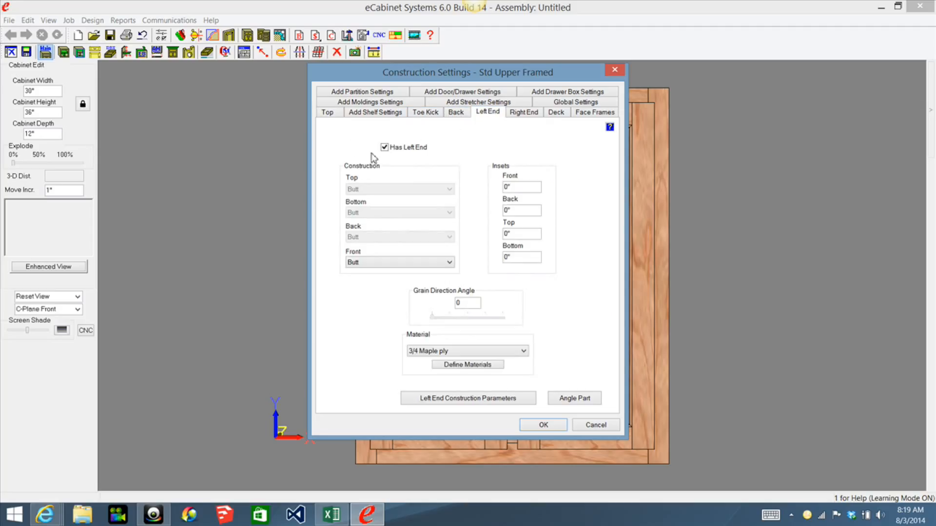
click(524, 112)
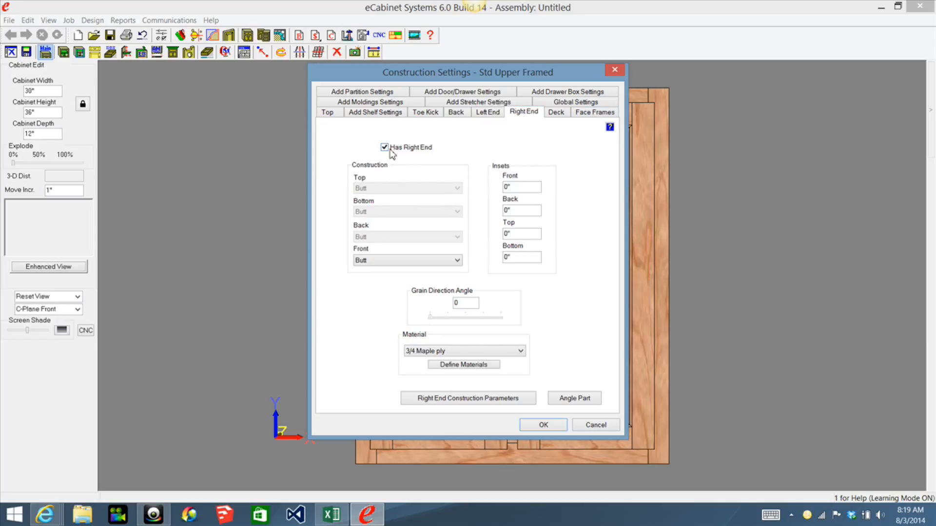
click(556, 113)
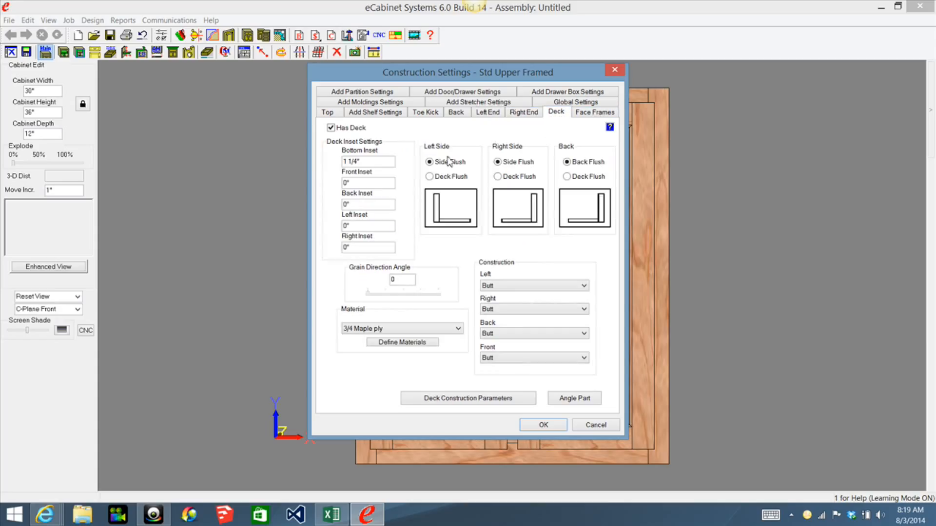
click(369, 161)
text(0)
click(594, 112)
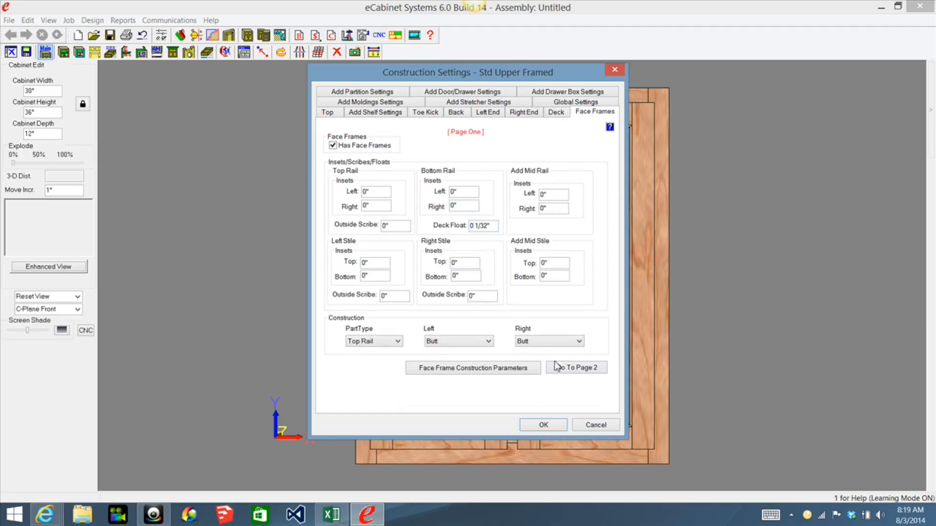
click(568, 369)
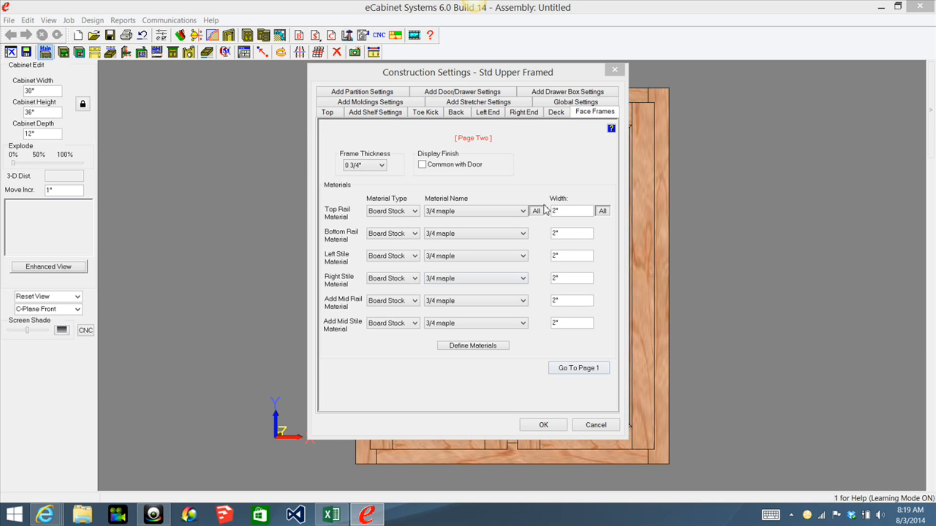
click(594, 425)
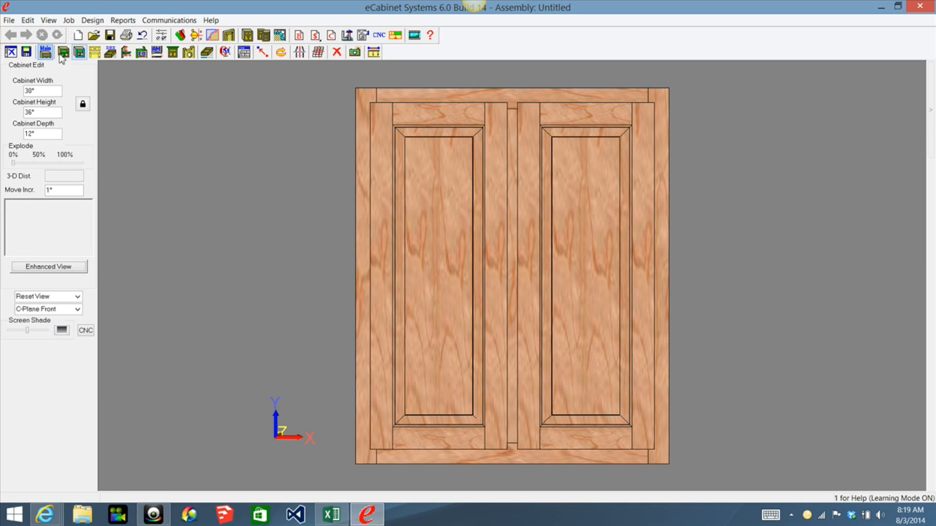
Delete both doors of the upper cabinet in the door/drawer editor and return to the main cabinet editor
click(95, 53)
click(428, 241)
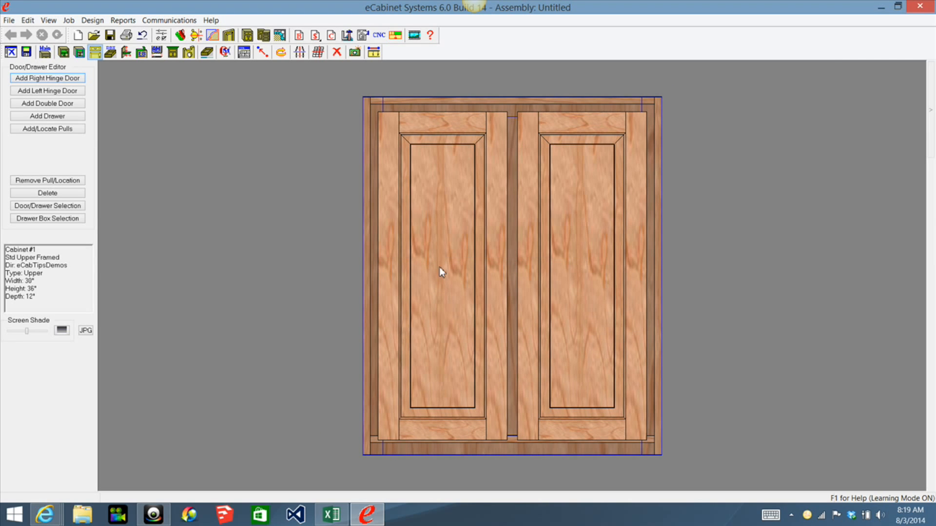
right_click(556, 229)
click(615, 179)
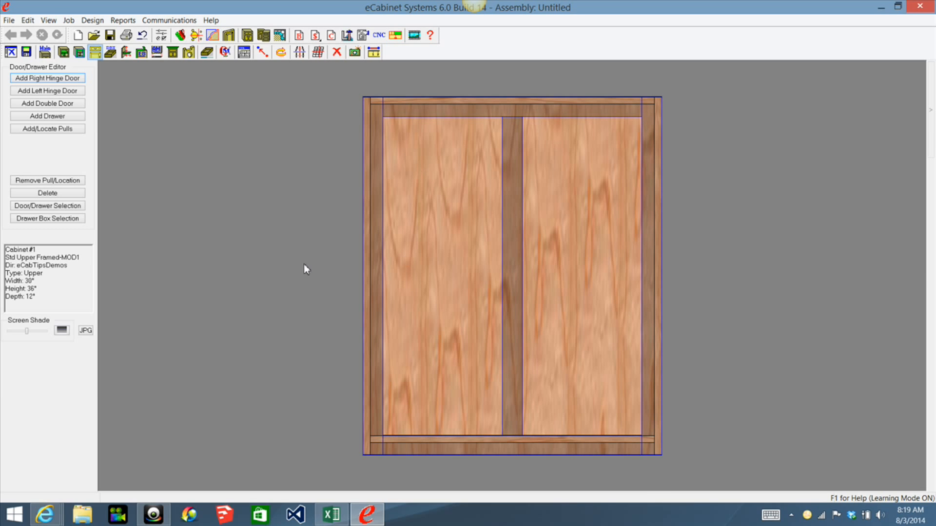
click(244, 53)
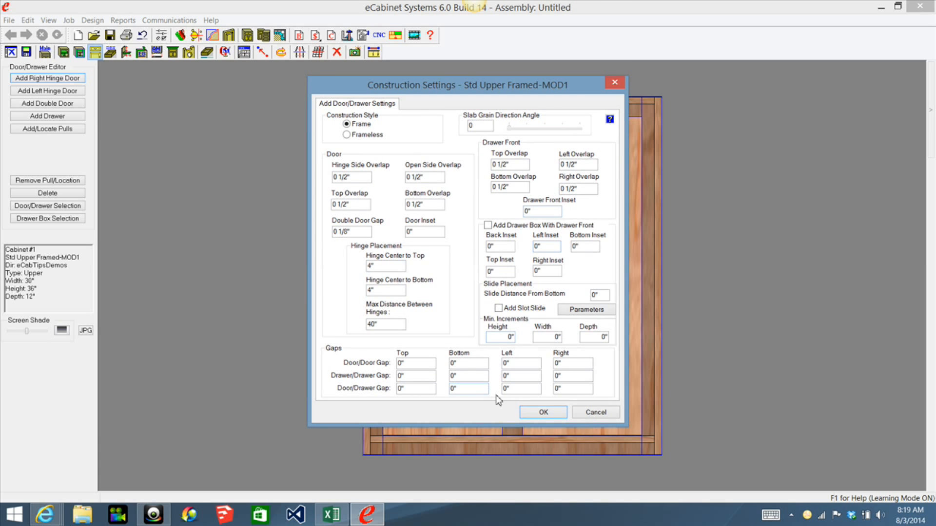
click(604, 411)
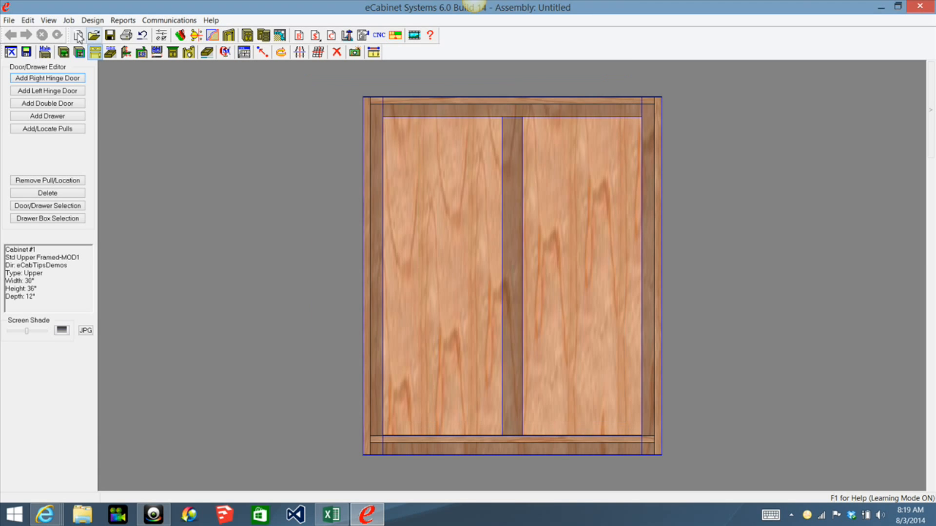
click(46, 54)
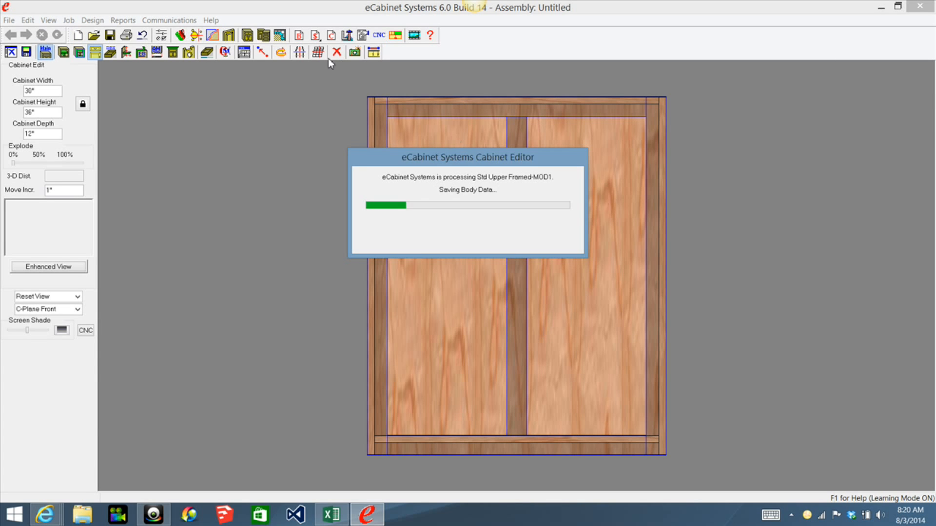
In the construction settings, set the cabinet's top type to None and remove its back
click(244, 53)
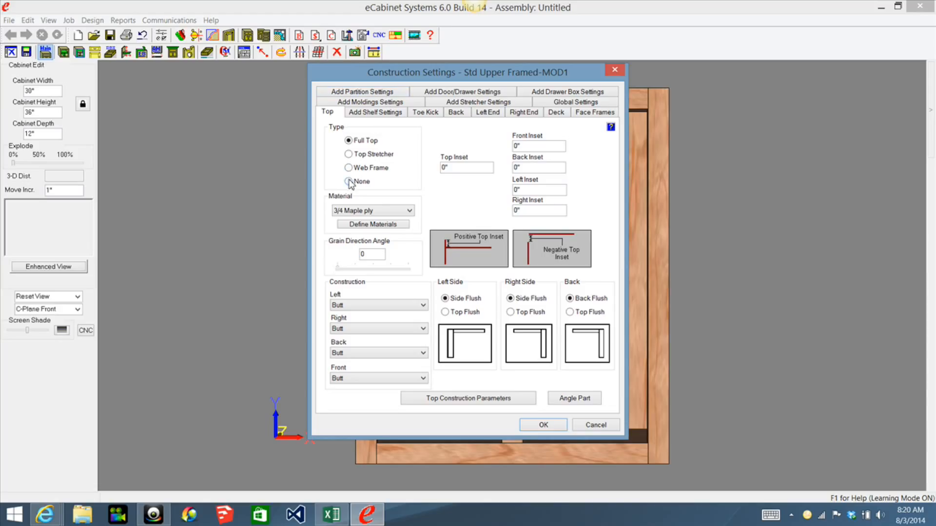
click(348, 181)
click(456, 112)
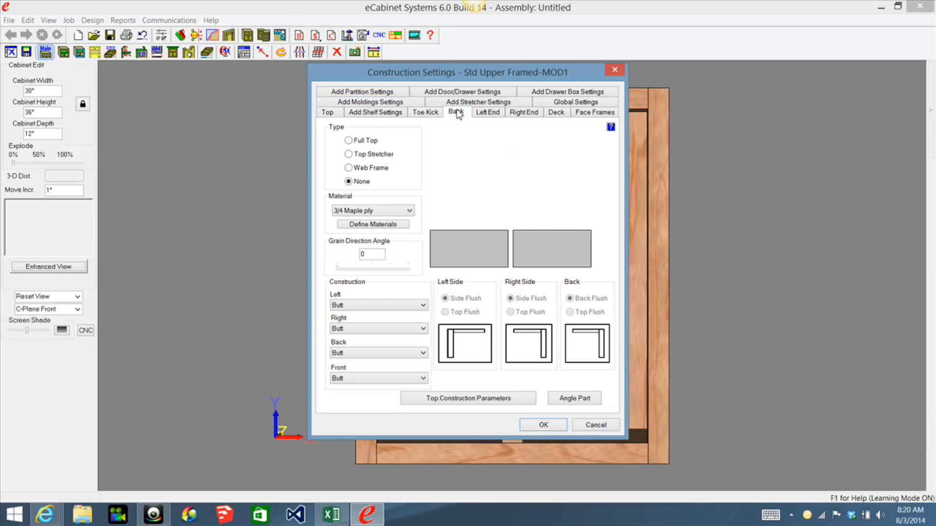
click(354, 133)
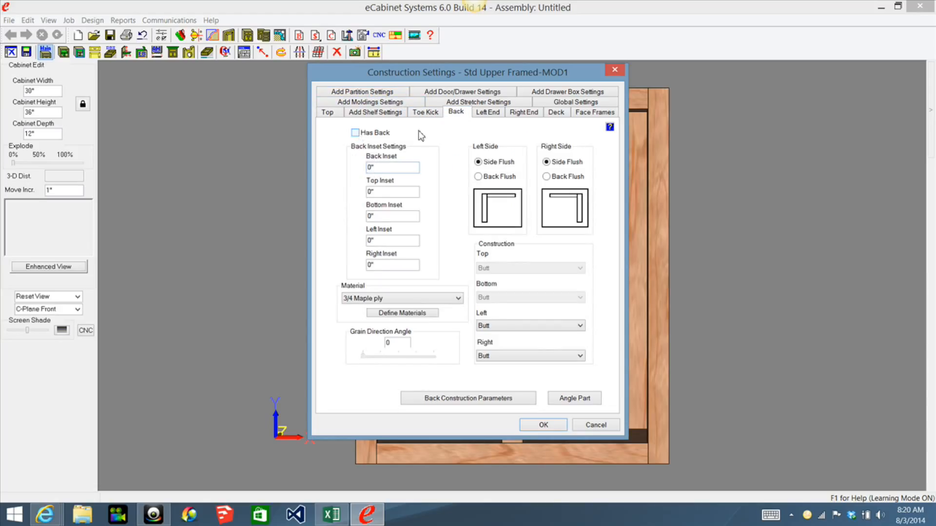
Remove the cabinet's left end and right end in the construction settings
click(488, 113)
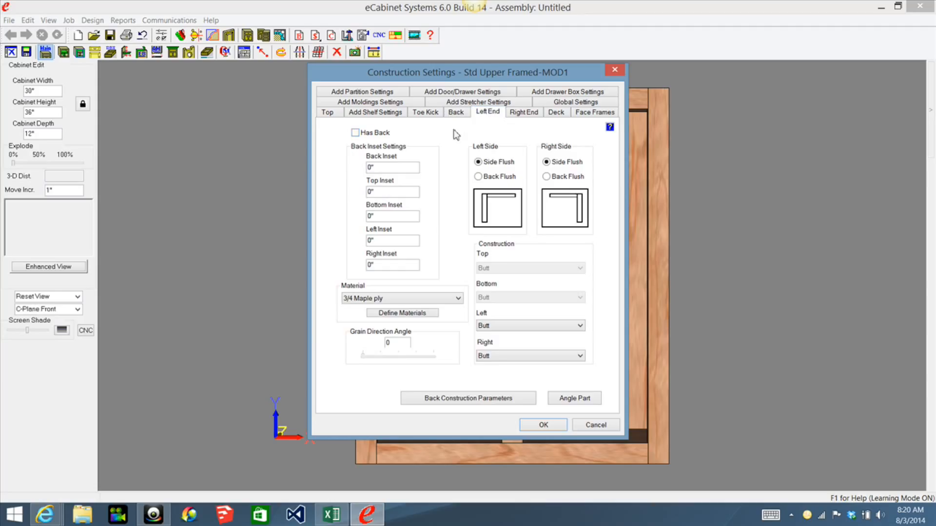
click(520, 113)
click(385, 147)
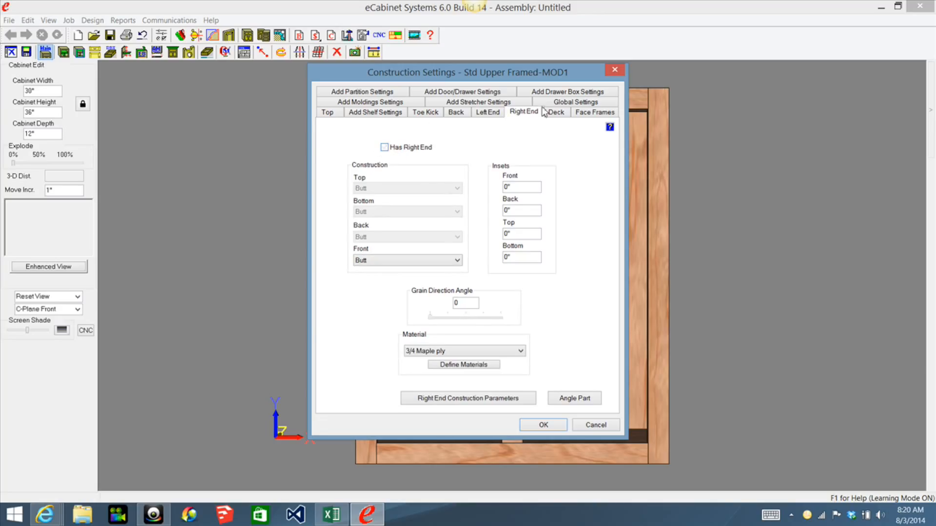
Set the deck's bottom inset to 0 and remove the deck from the cabinet
click(556, 113)
drag(371, 163, 332, 161)
text(0)
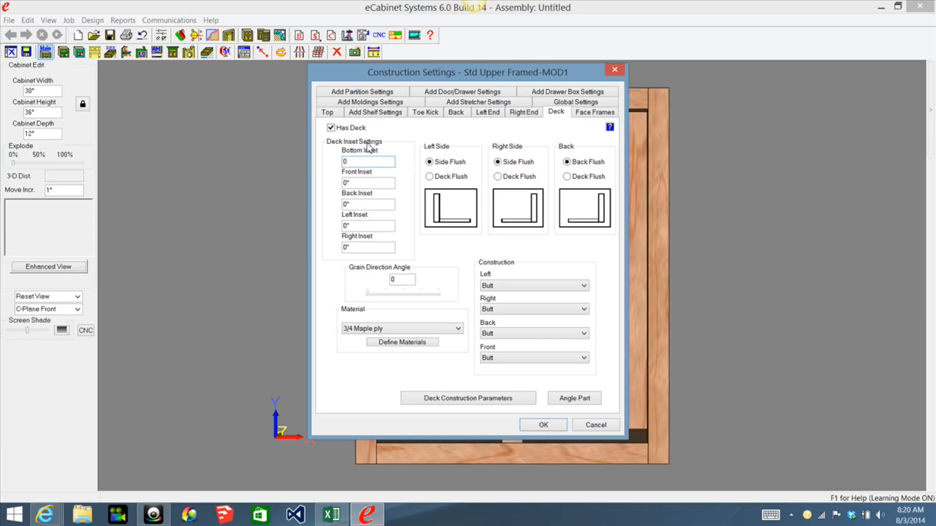
click(330, 128)
Set the face frame bottom rail's deck float to 0 and apply the construction settings
click(588, 114)
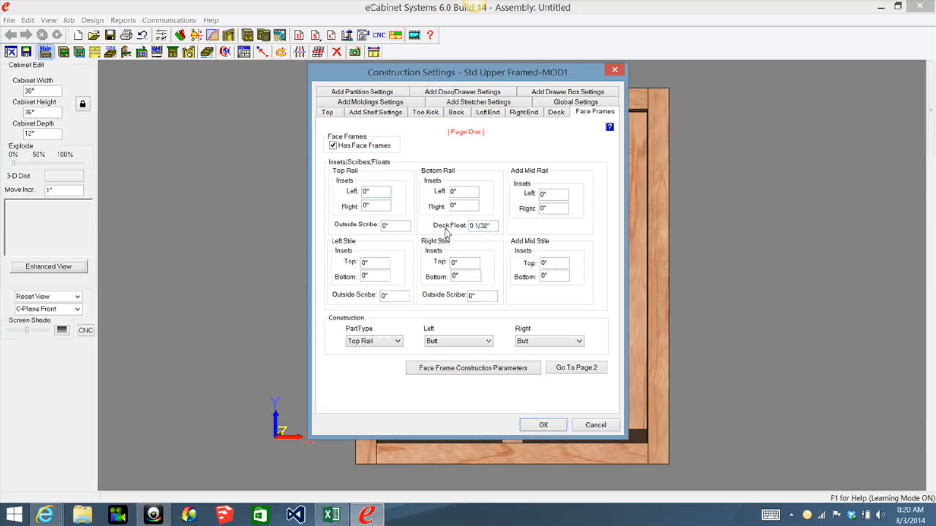
drag(495, 226, 463, 226)
text(0)
click(548, 427)
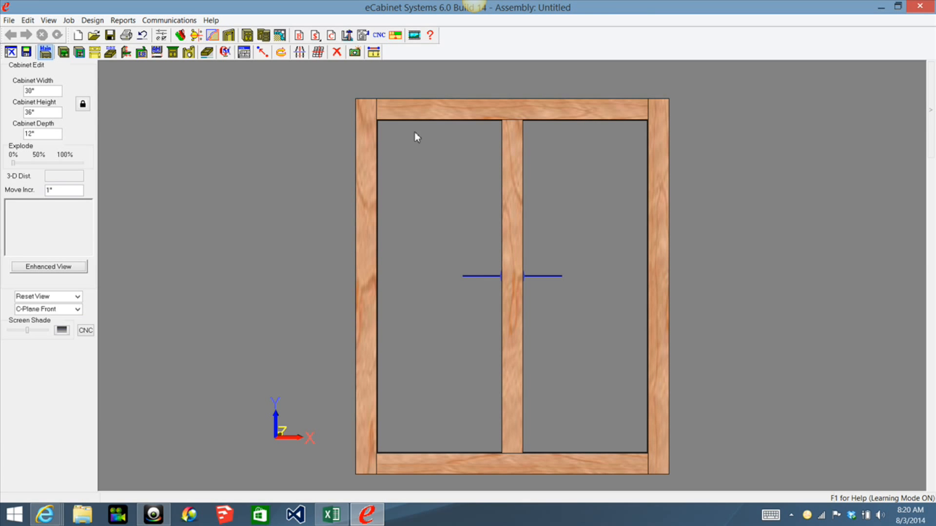
Delete the face frame's left stile, bottom rail, mid stile and right stile, keeping only the top rail, and return to the main cabinet editor
mouse_move(402, 186)
middle_down()
mouse_move(675, 184)
mouse_move(558, 215)
mouse_move(430, 167)
mouse_move(325, 252)
mouse_move(387, 178)
middle_up()
click(79, 53)
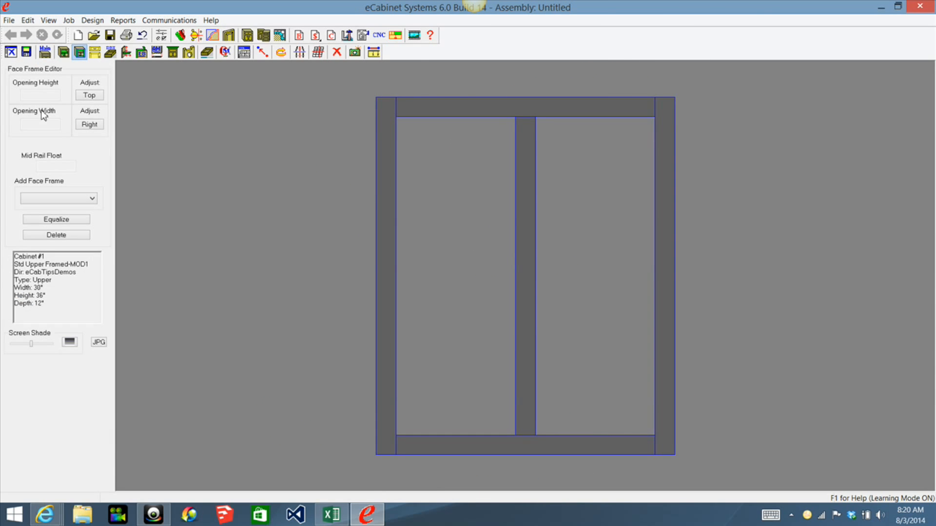
click(389, 266)
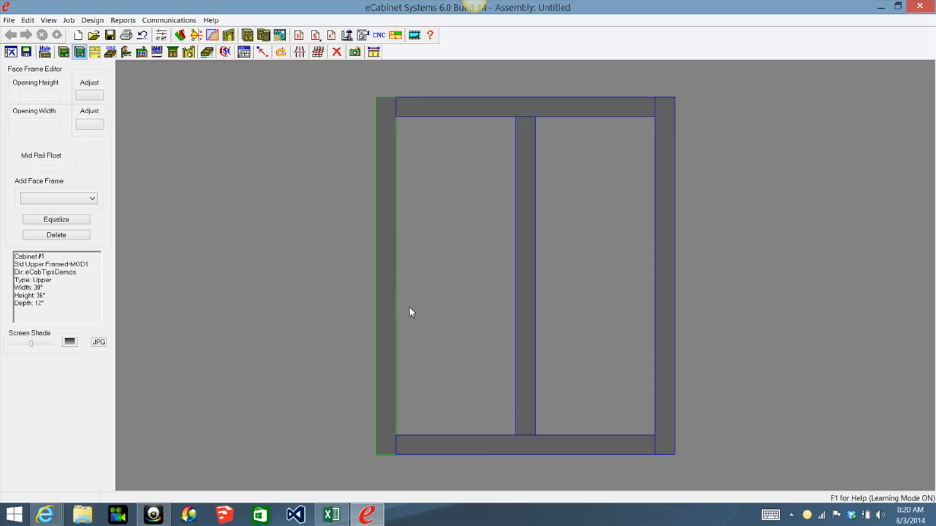
ctrl+click(481, 443)
ctrl+click(526, 341)
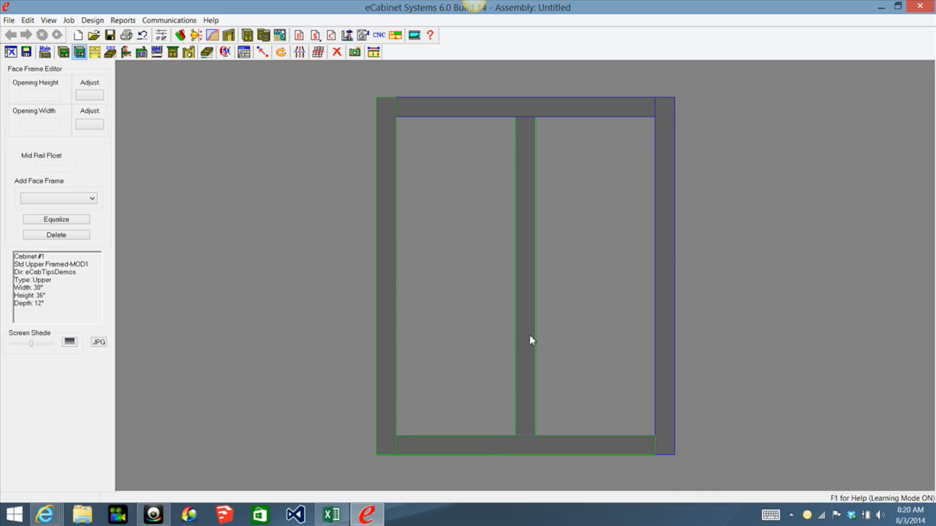
ctrl+click(672, 250)
right_click(672, 250)
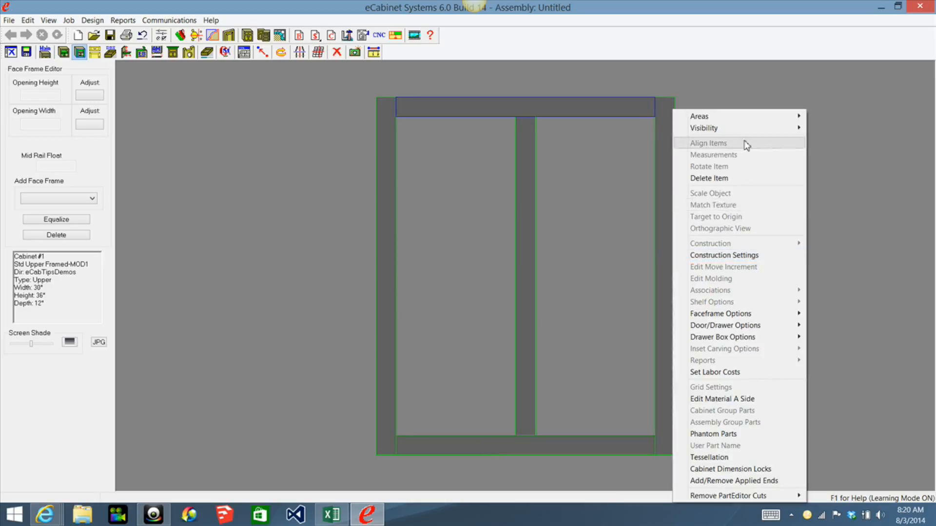
click(750, 179)
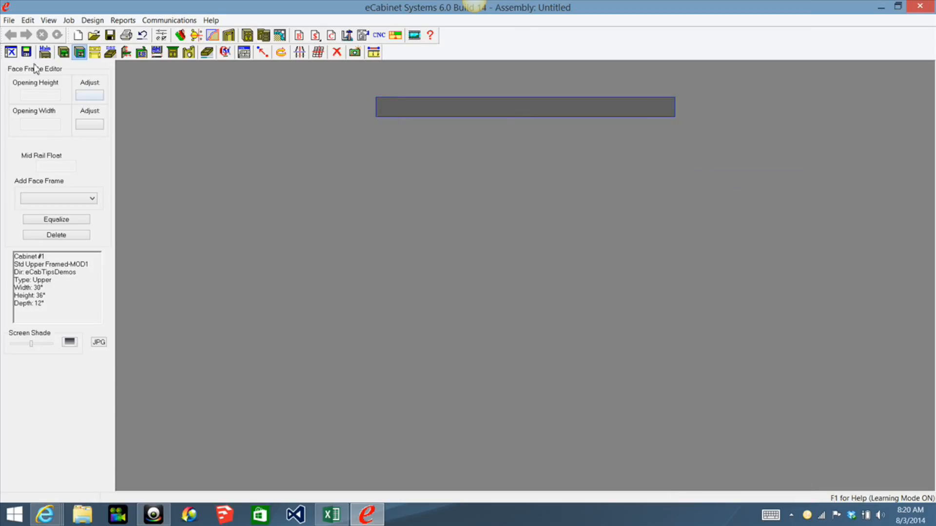
click(45, 54)
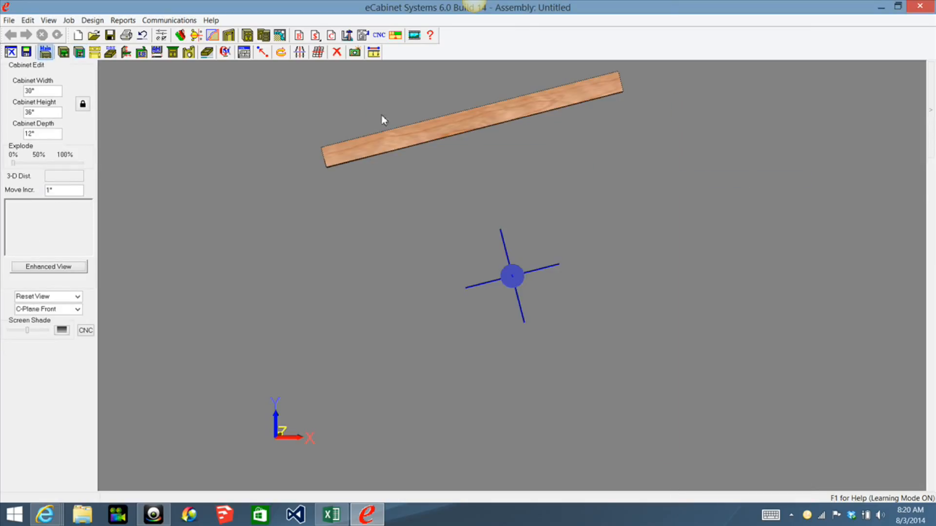
Set the face frame thickness to 1/32" on the second page of the cabinet's face frame construction settings
click(244, 52)
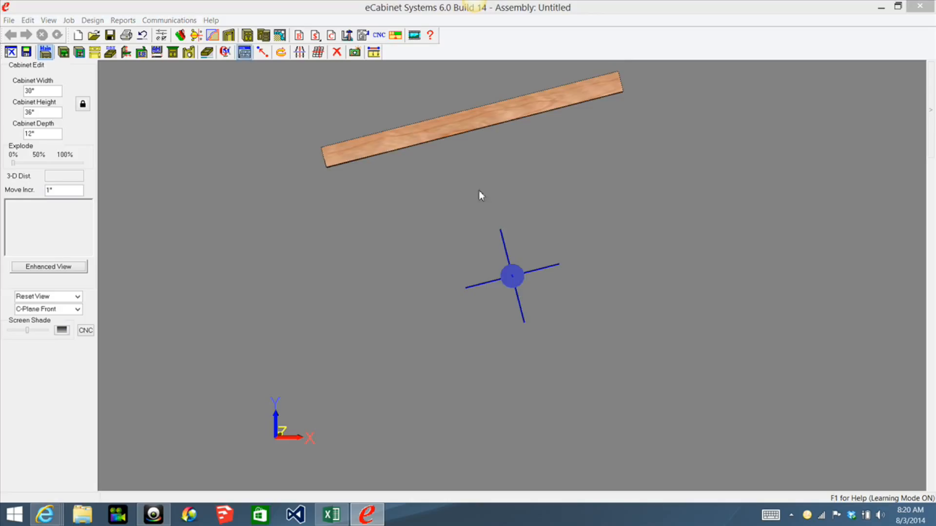
click(590, 114)
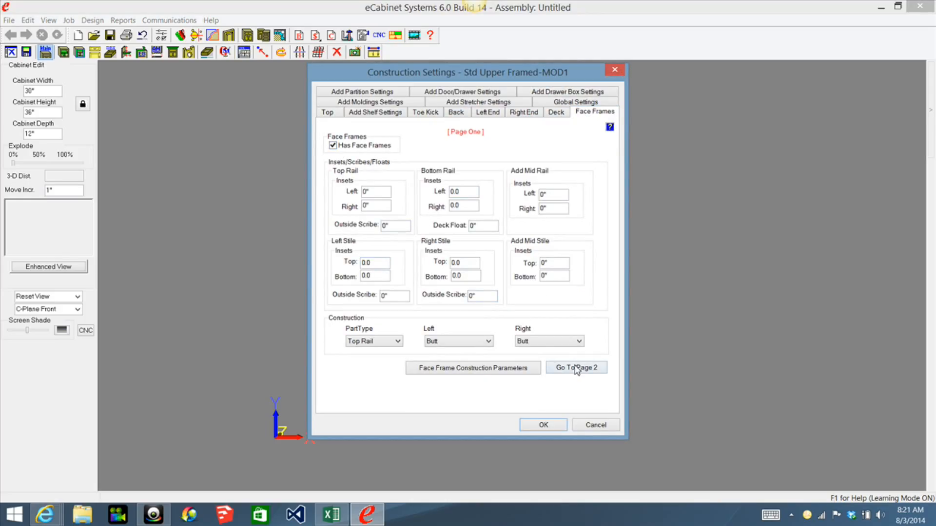
click(551, 368)
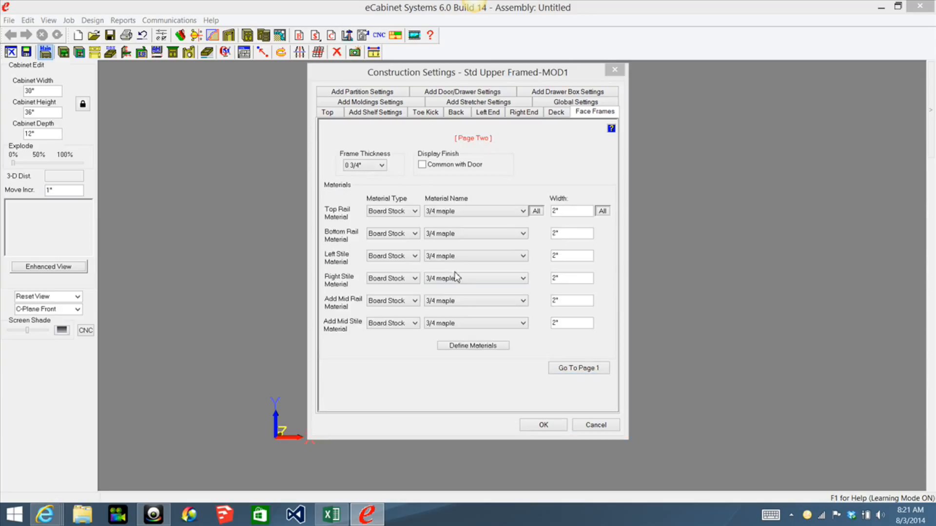
click(383, 166)
drag(383, 243, 392, 172)
click(358, 177)
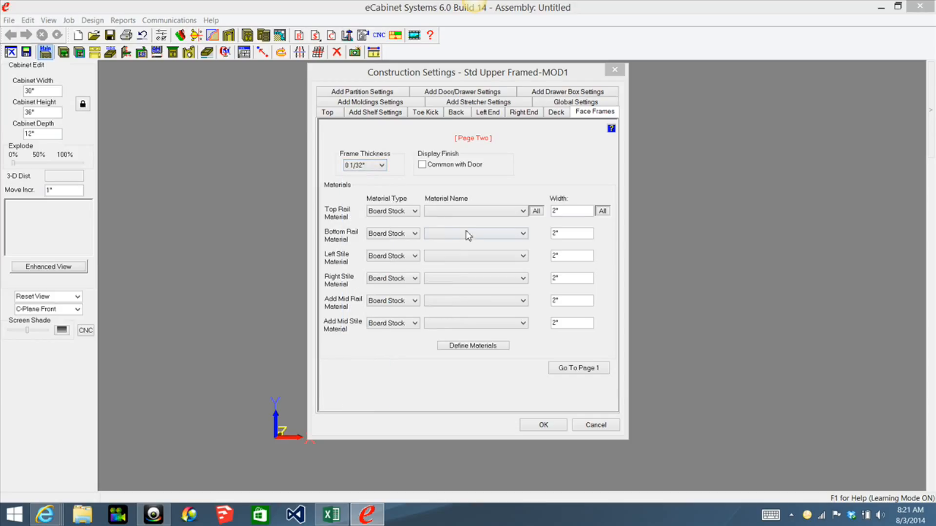
Assign the Sheet Stock material "Dummy Material Do not Cut" to all face frame parts and apply the construction settings
click(415, 212)
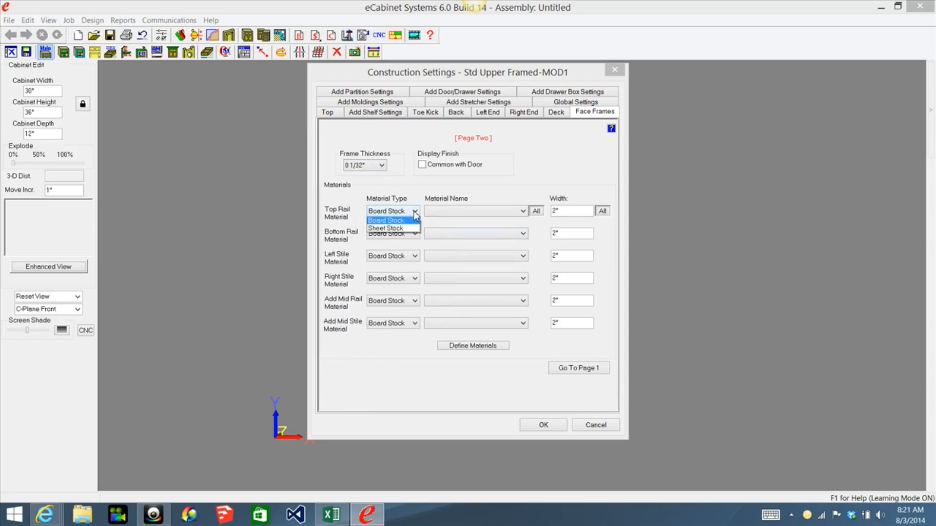
click(396, 232)
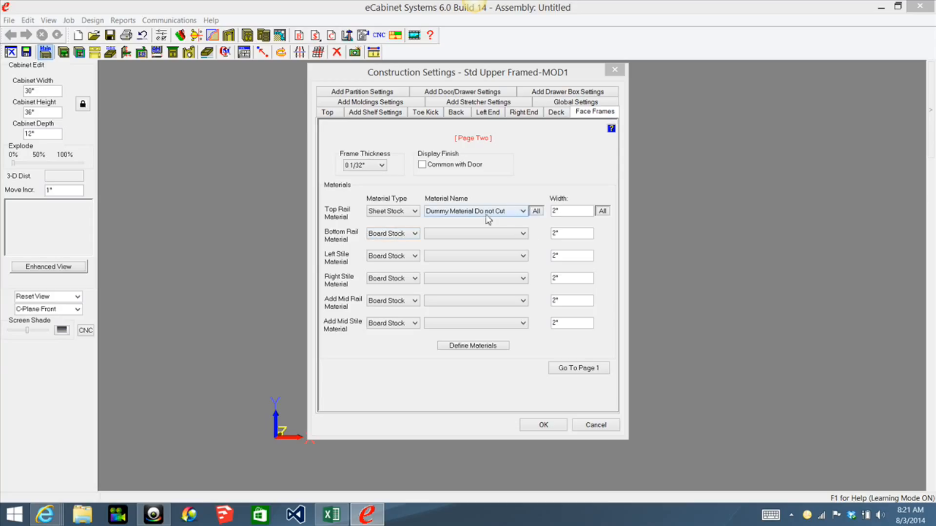
click(536, 211)
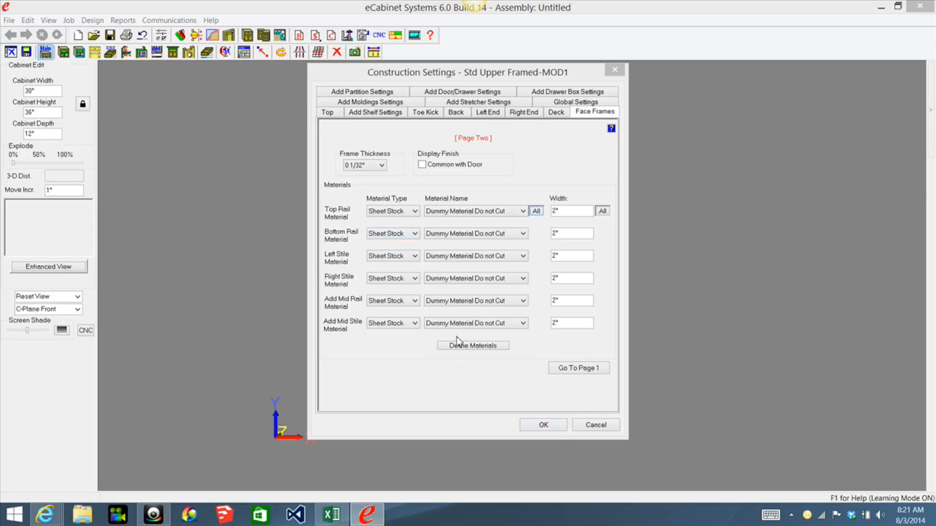
click(558, 428)
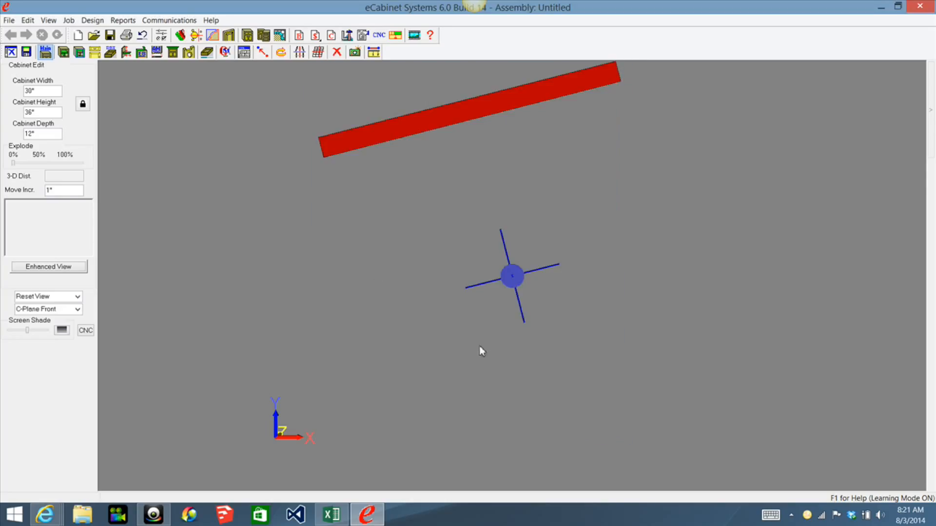
Set the cabinet depth to 1/32" and the cabinet height to 2"
double_click(46, 135)
text(1)
drag(40, 111, 12, 107)
mouse_move(404, 134)
text(2)
key(Return)
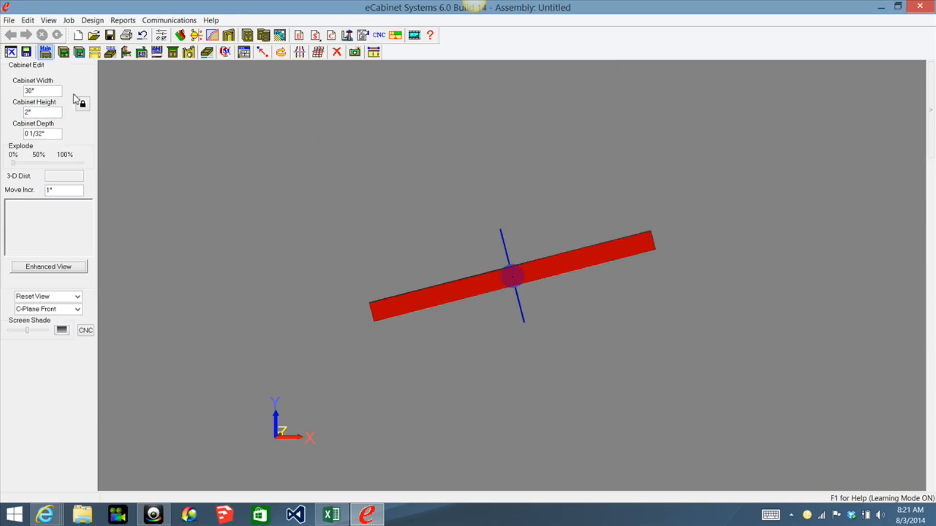
Mark the face frame's top rail as a phantom part and confirm the phantom part settings
right_drag(391, 357, 394, 337)
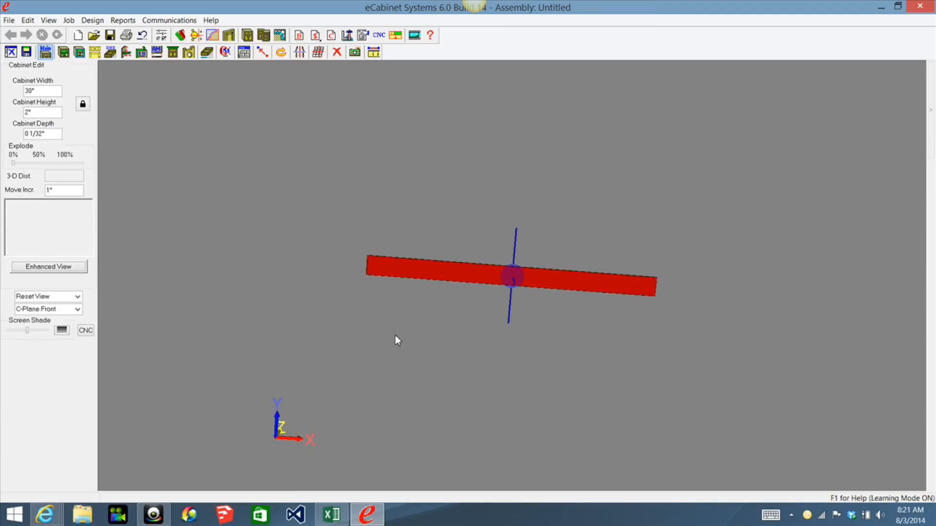
right_click(260, 212)
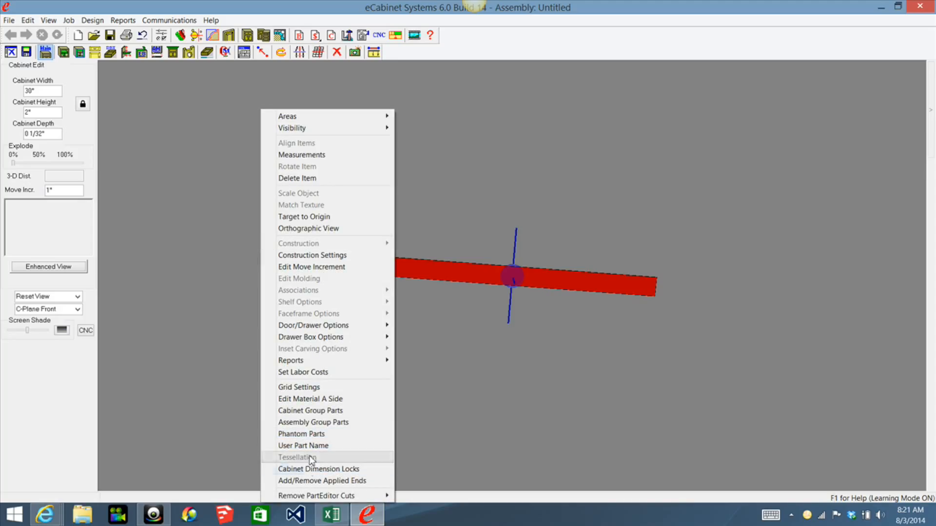
click(311, 434)
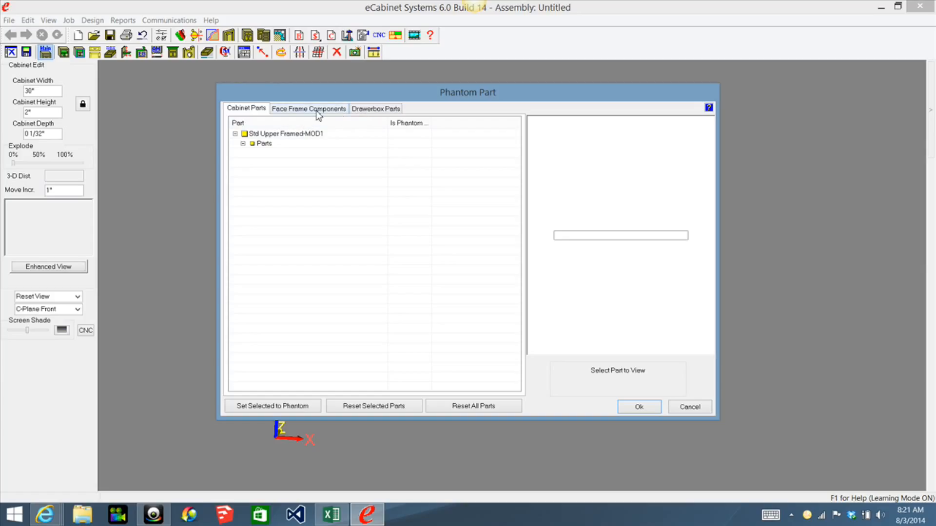
click(320, 110)
click(266, 154)
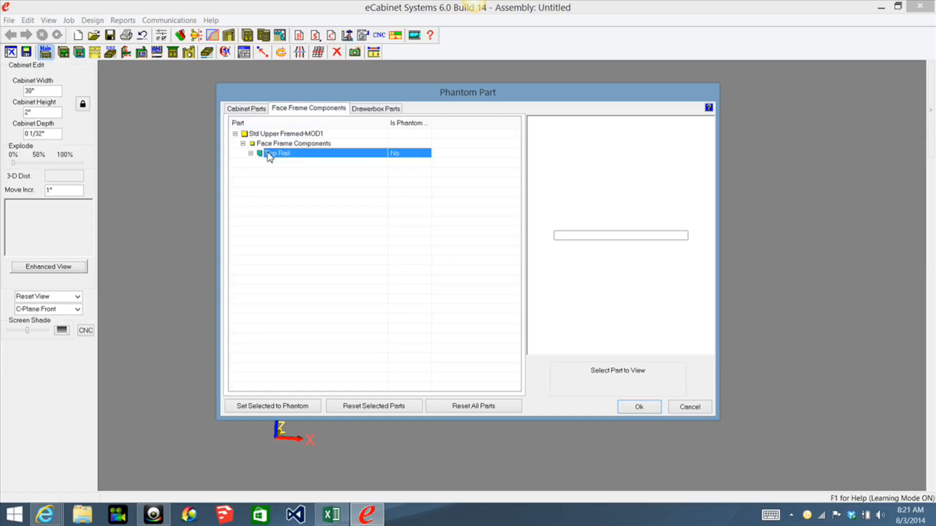
click(272, 406)
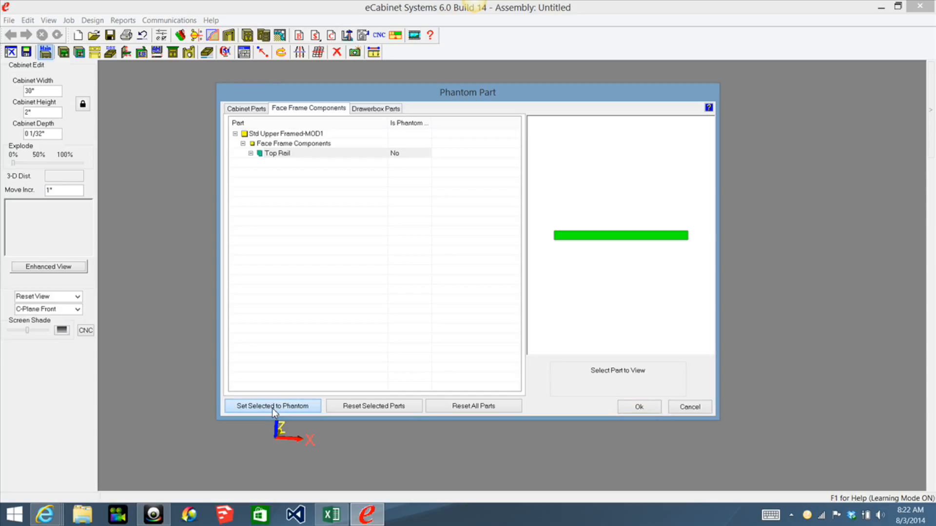
click(272, 408)
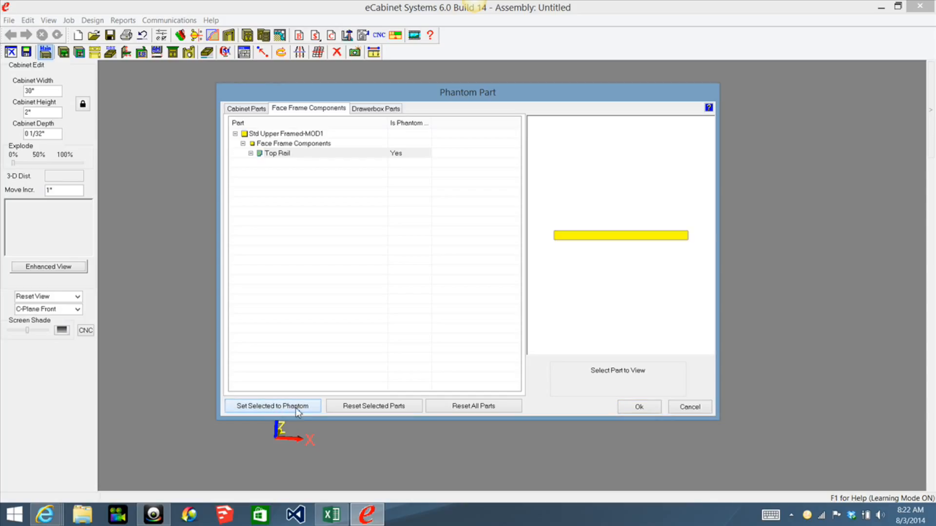
click(639, 407)
Save the cabinet as CrownMount in the eCabTipsDemos directory and close the save dialog
mouse_move(469, 294)
middle_down()
mouse_move(518, 262)
mouse_move(680, 267)
mouse_move(623, 257)
mouse_move(540, 191)
mouse_move(528, 246)
mouse_move(454, 324)
mouse_move(410, 296)
mouse_move(399, 319)
mouse_move(533, 334)
mouse_move(401, 302)
mouse_move(474, 309)
mouse_move(478, 339)
mouse_move(466, 372)
mouse_move(438, 228)
mouse_move(410, 220)
mouse_move(412, 310)
mouse_move(445, 347)
mouse_move(478, 271)
mouse_move(503, 314)
mouse_move(470, 326)
mouse_move(464, 308)
middle_up()
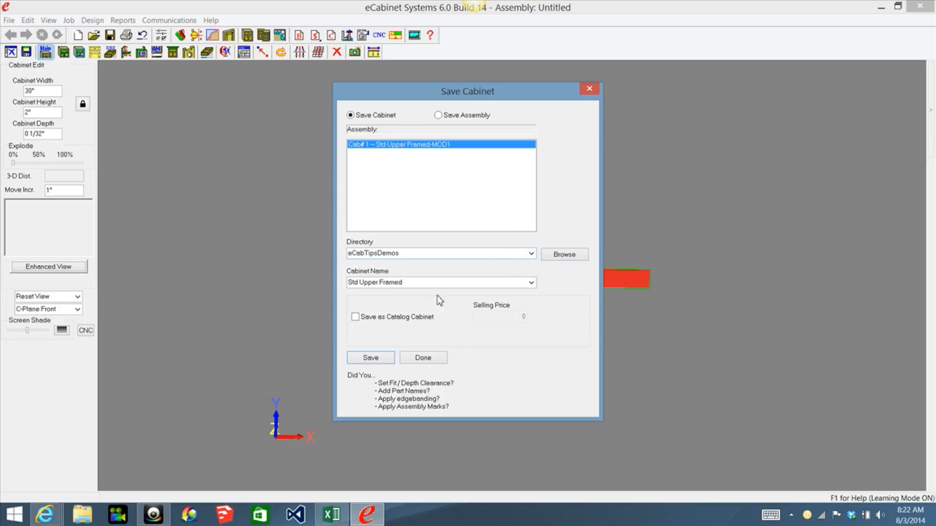
click(422, 286)
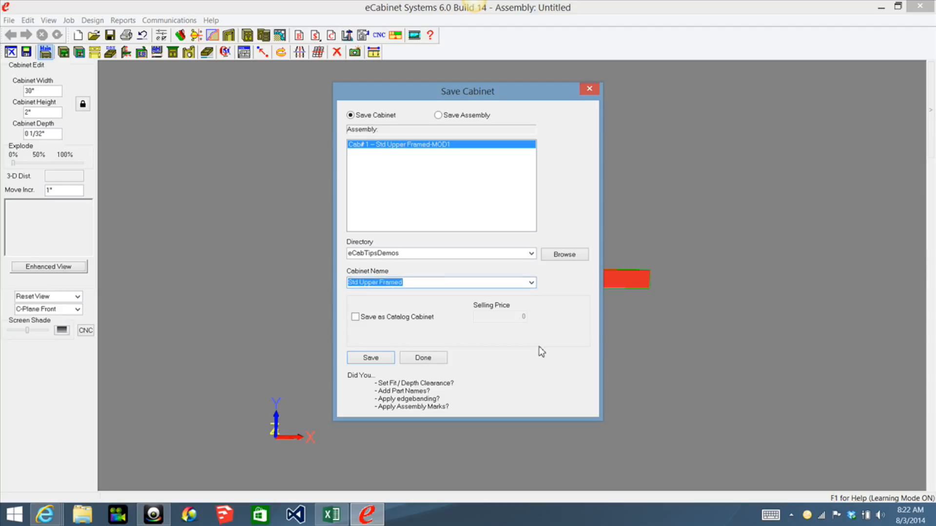
text(CrownMount)
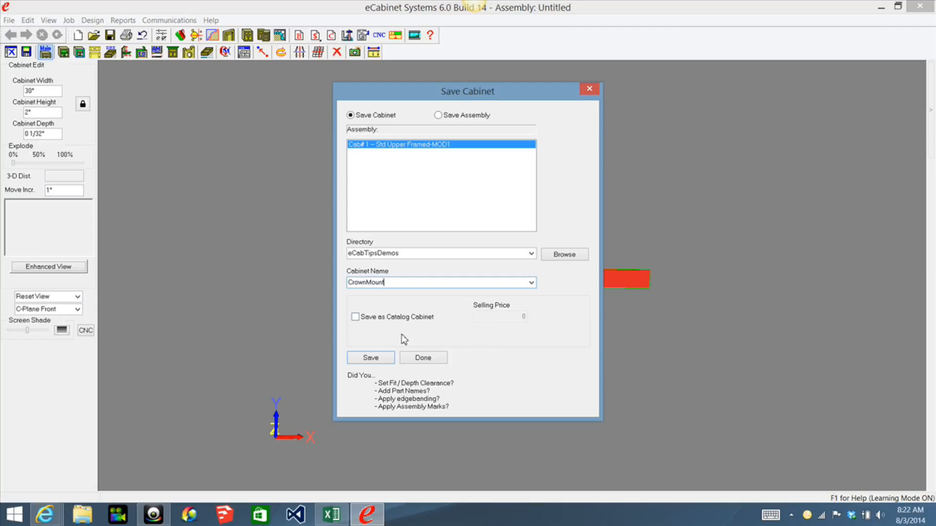
click(375, 359)
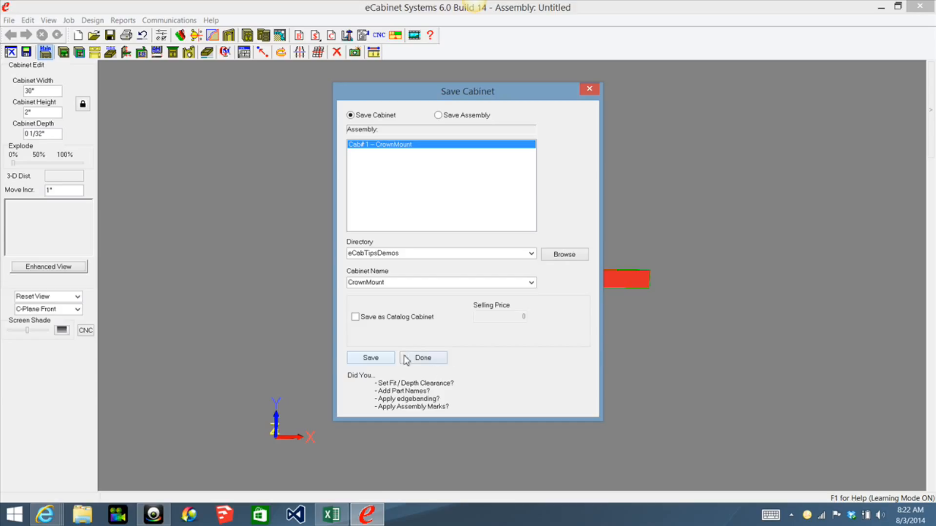
click(424, 359)
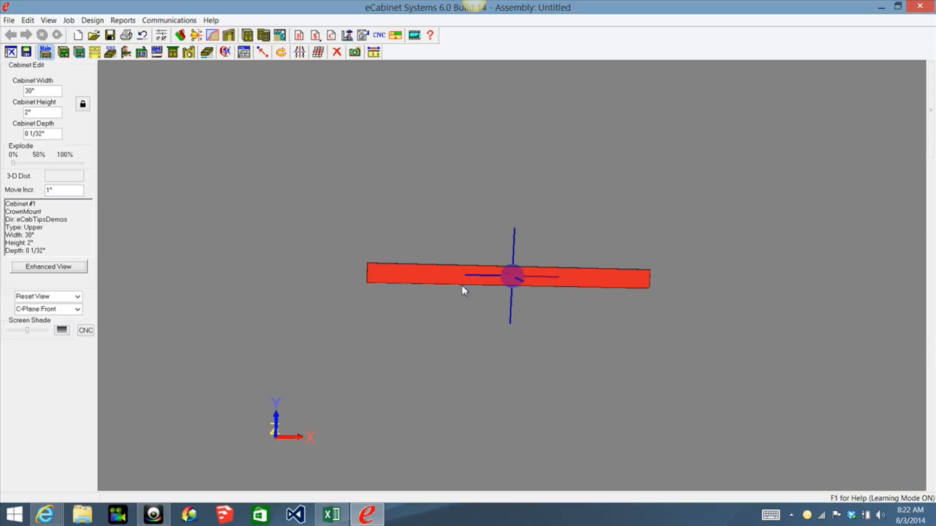
Clear the cabinet editor to start over and switch to the room layout containing the wall and base cabinets
middle_drag(483, 294, 475, 275)
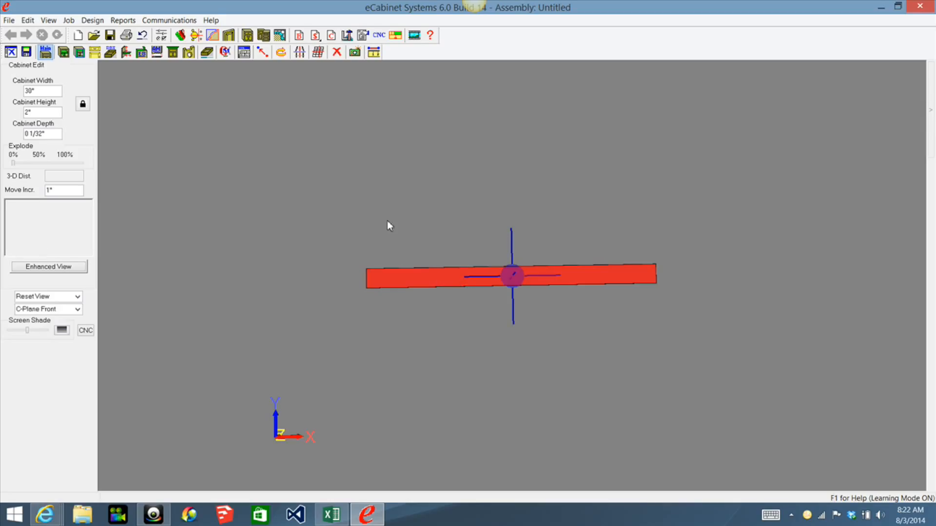
click(930, 109)
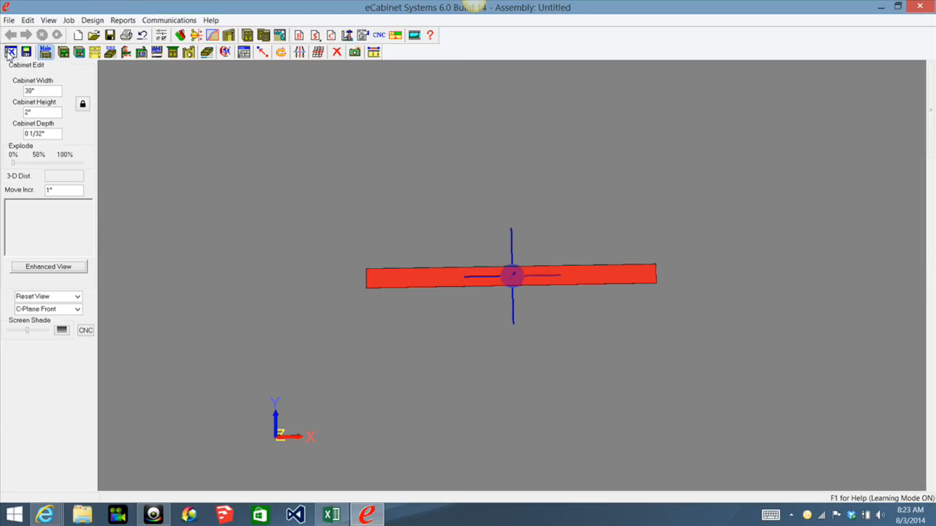
click(11, 52)
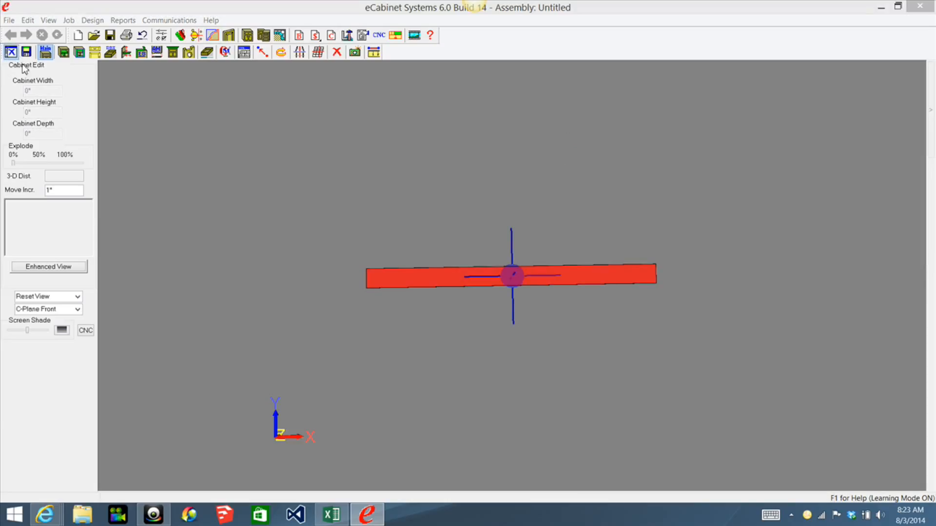
click(471, 286)
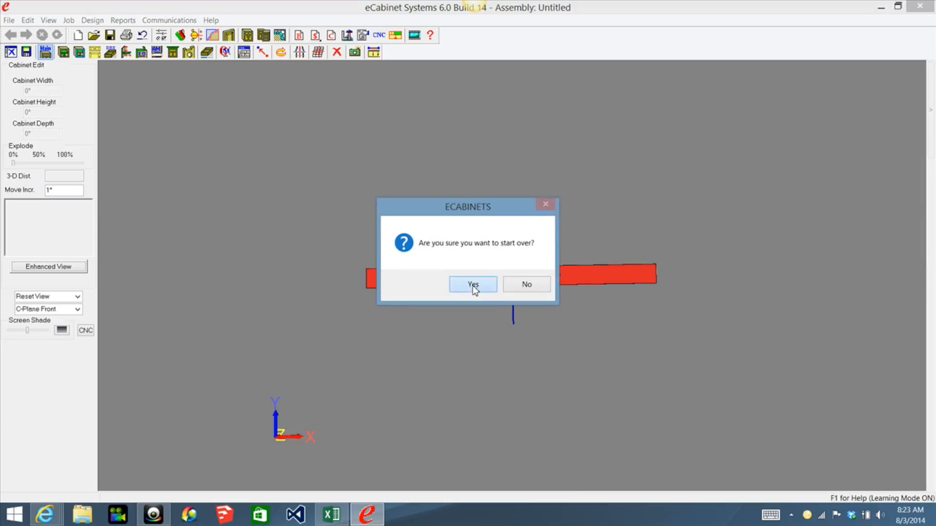
click(281, 36)
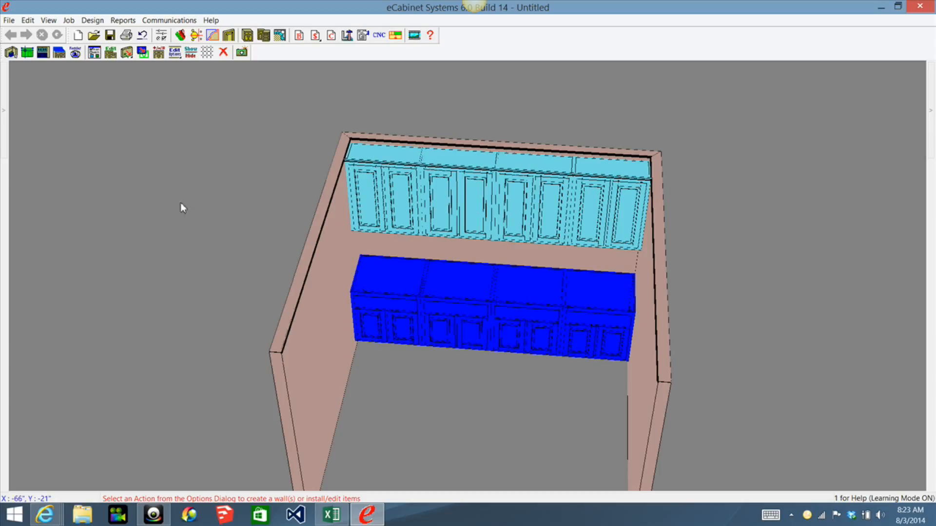
Unhide the cabinets' phantom parts in the room layout's Show/Hide settings
right_click(125, 187)
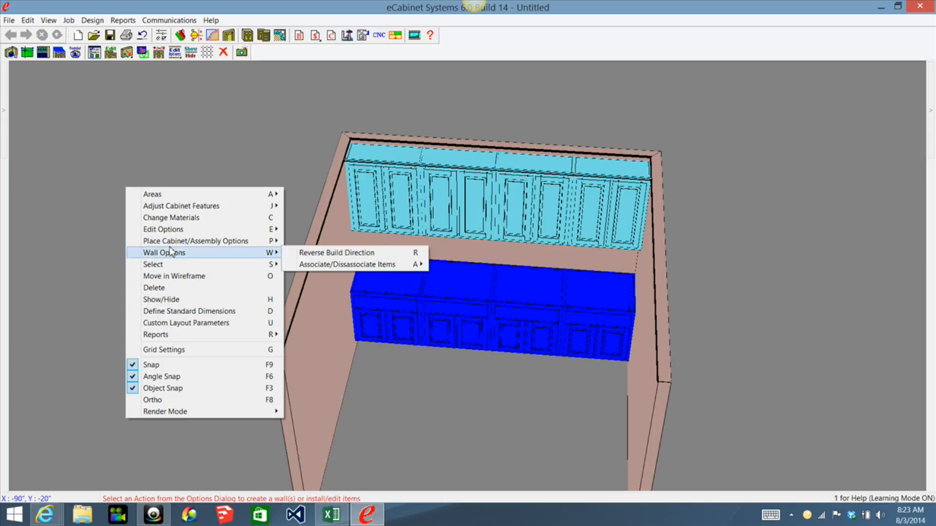
mouse_move(170, 244)
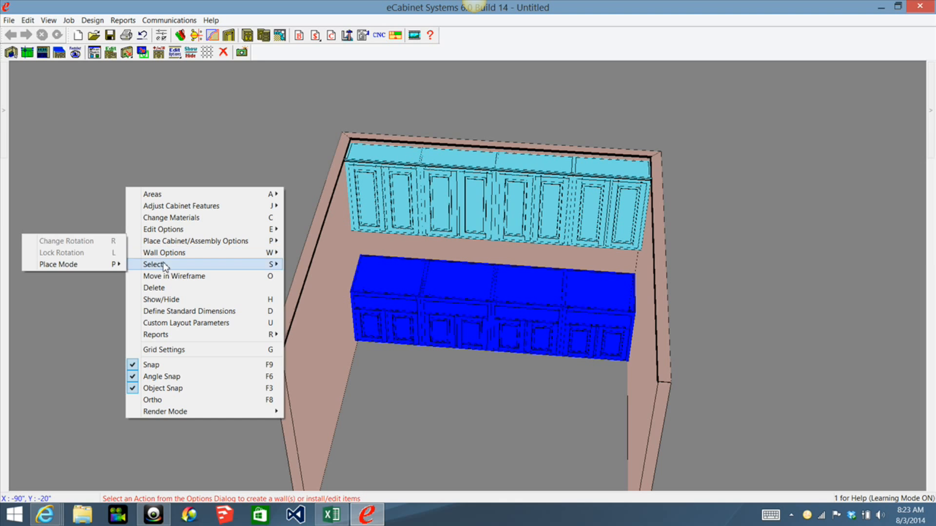
click(161, 300)
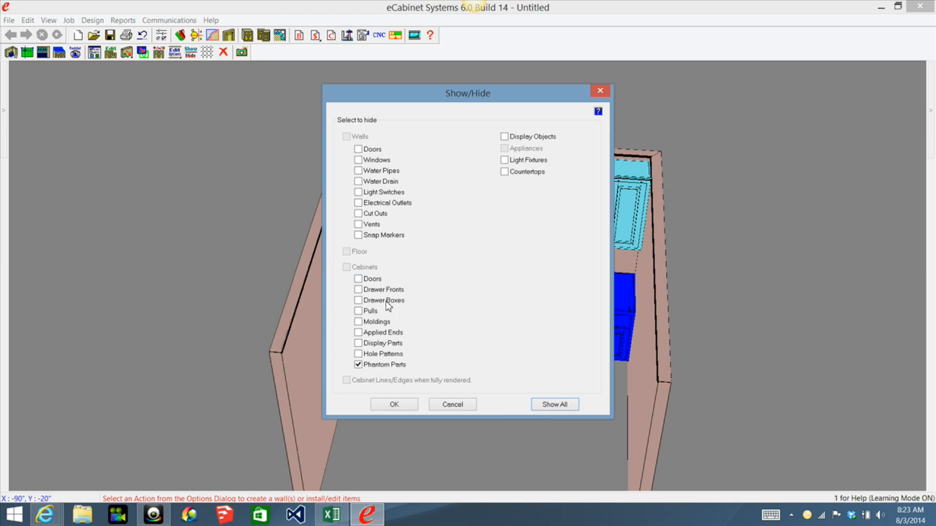
click(358, 366)
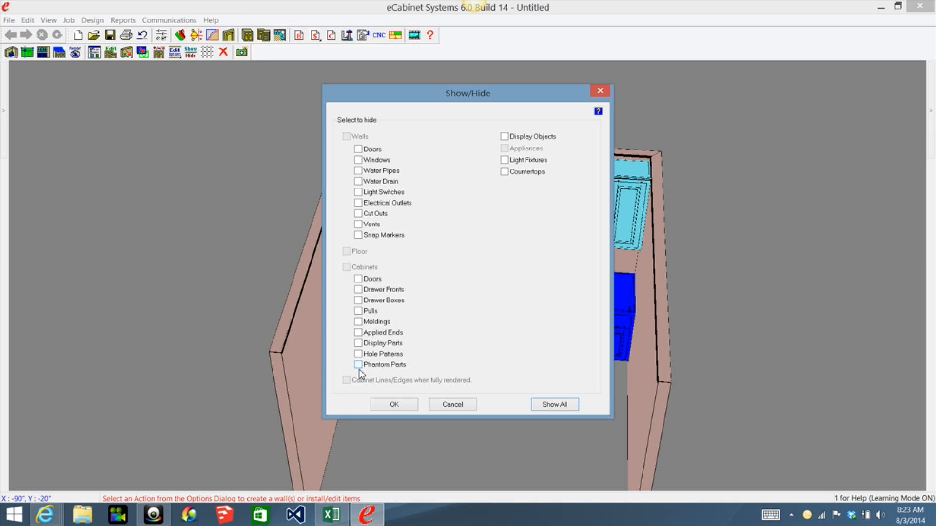
click(402, 404)
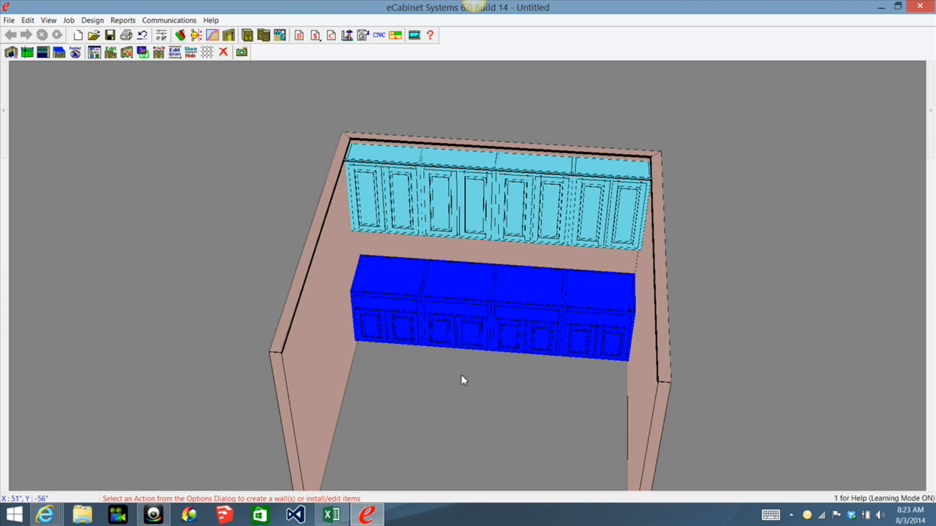
middle_drag(460, 375, 455, 349)
middle_drag(482, 203, 404, 268)
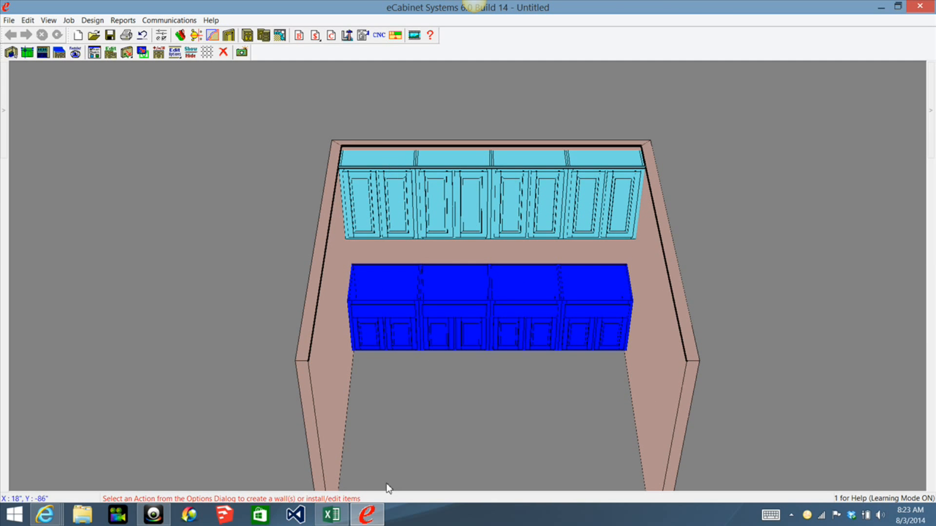
middle_drag(338, 208, 387, 333)
middle_drag(375, 220, 329, 233)
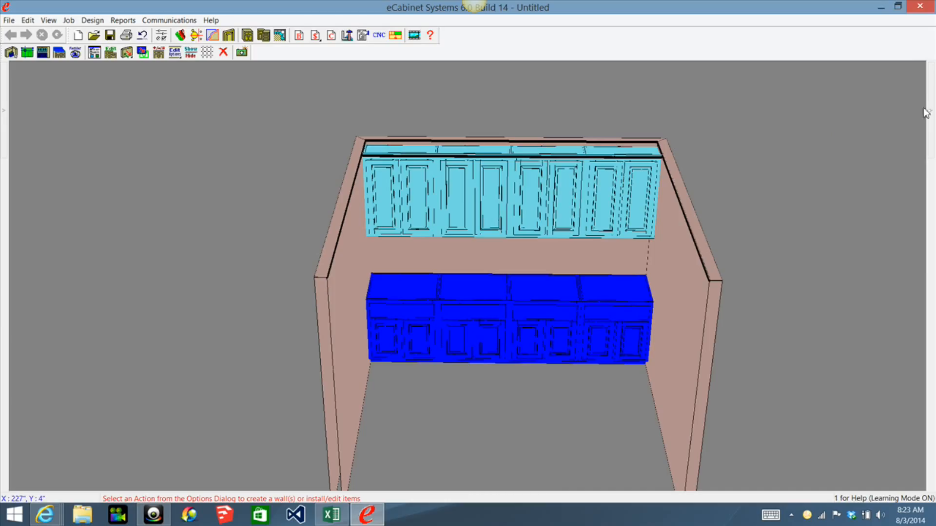
Choose the CrownMount cabinet for placement with a custom size of 108" width and 94" mount height
mouse_move(926, 113)
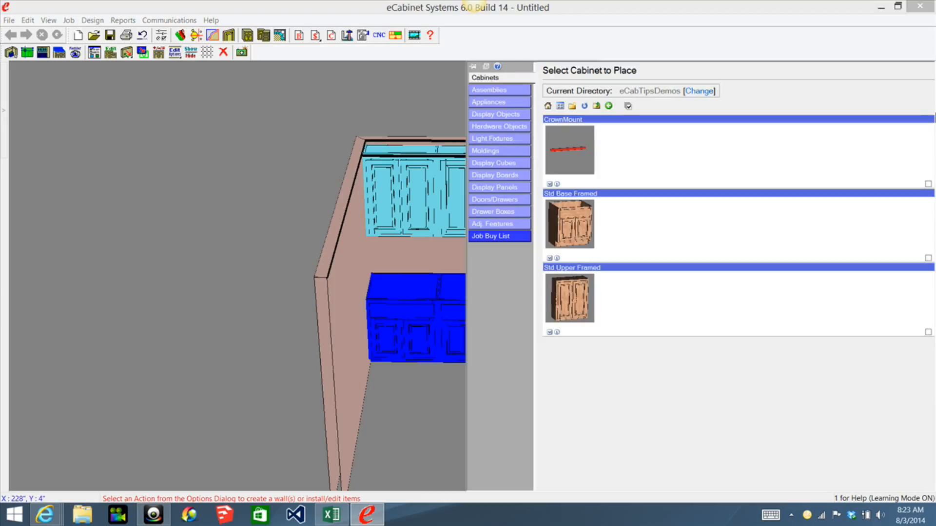
click(549, 184)
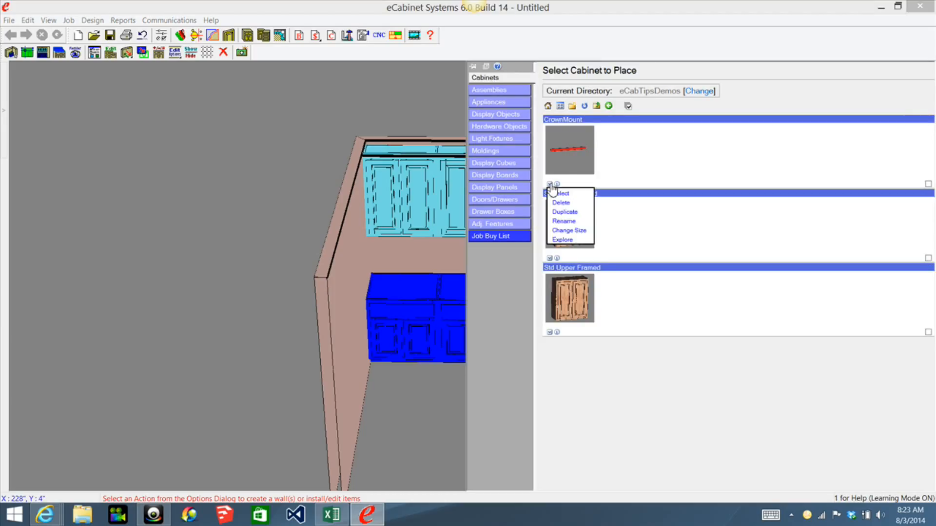
click(564, 232)
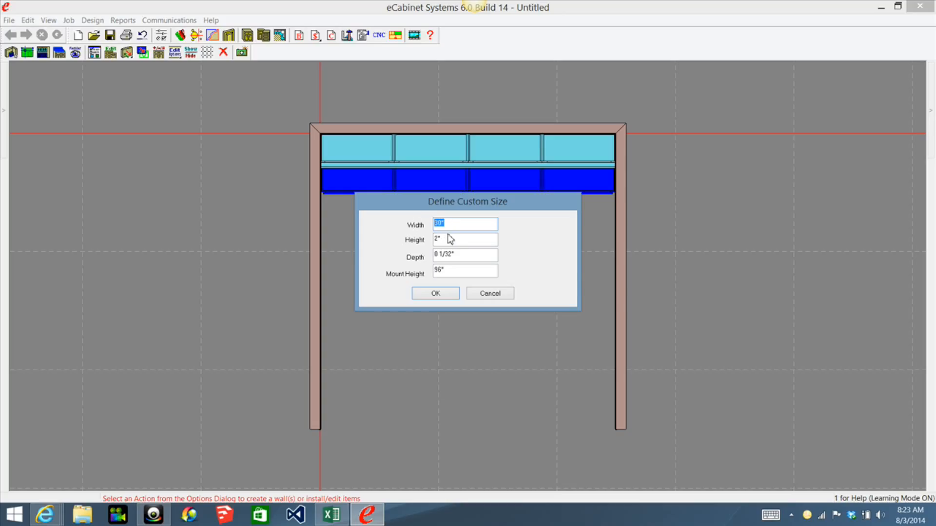
text(1)
click(450, 271)
text(94)
click(435, 293)
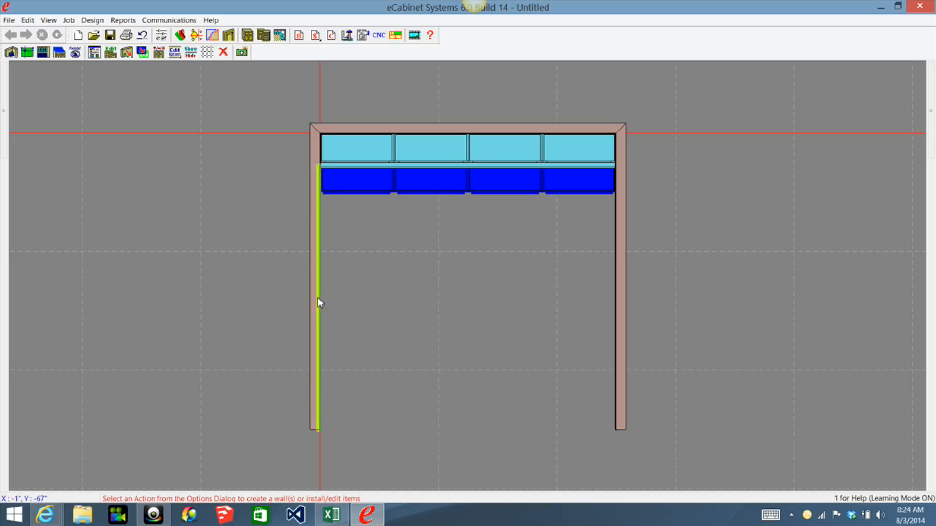
Place the CrownMount cabinet along wall #3 at its full selected width, declining the resize to fit, and end the placement
click(315, 299)
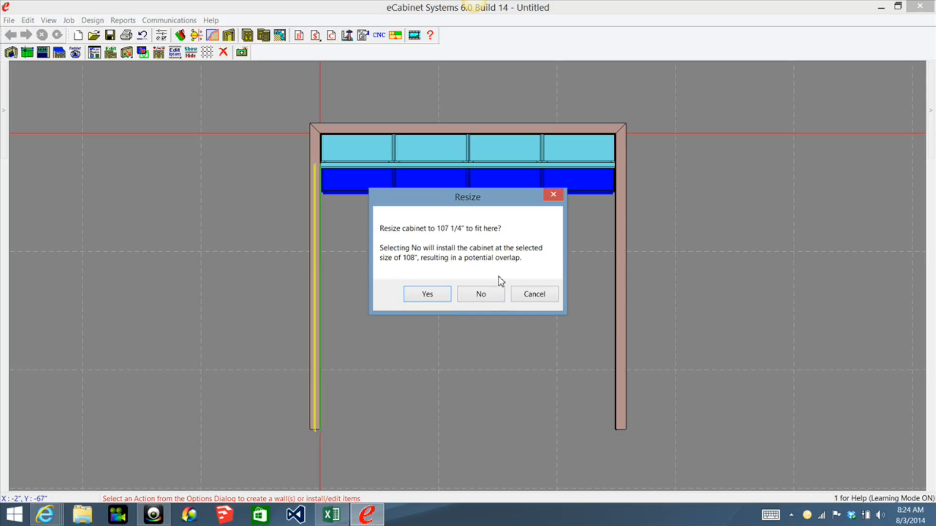
click(482, 295)
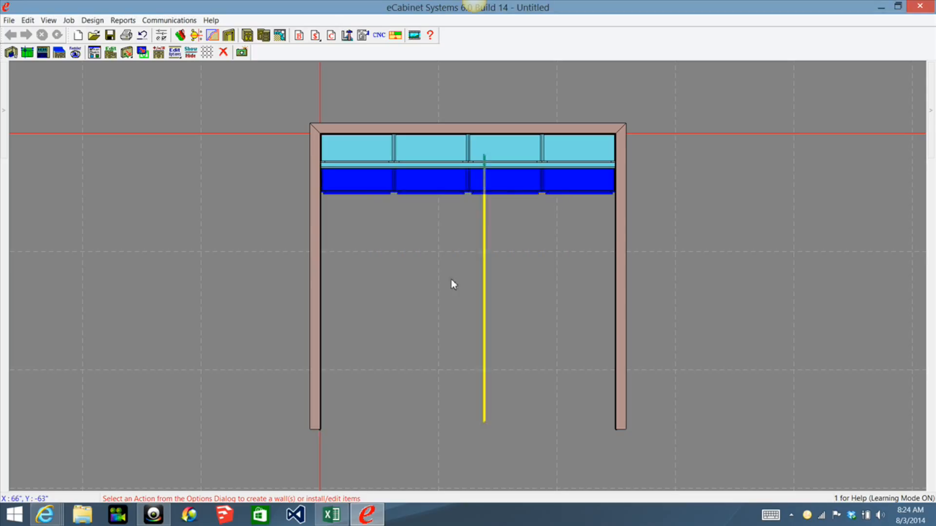
click(384, 228)
Open the elevation view of wall #3 and hide the cabinets' phantom parts in the Show/Hide settings
click(317, 249)
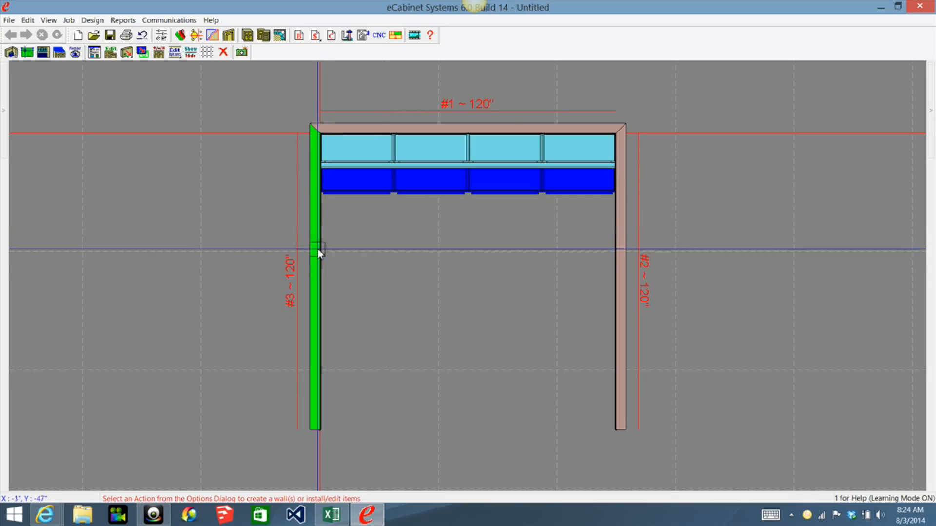
click(43, 53)
right_click(335, 167)
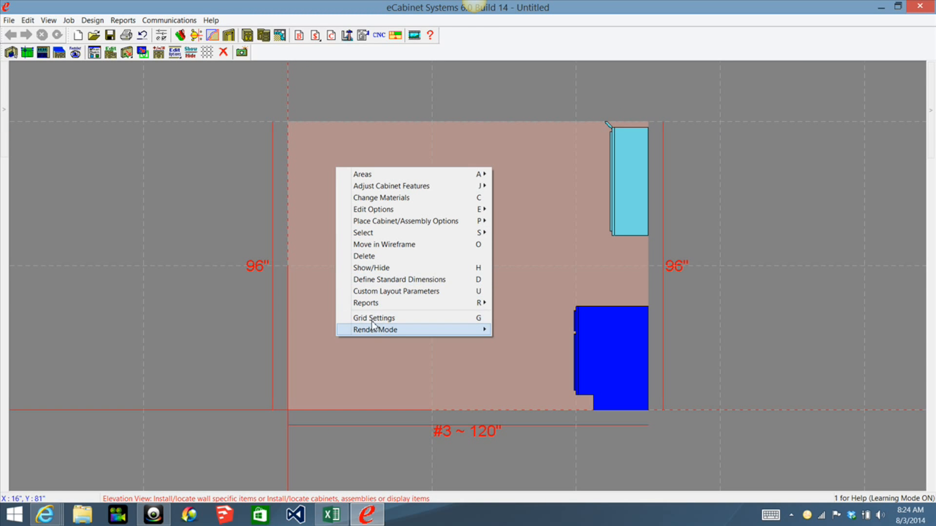
click(374, 268)
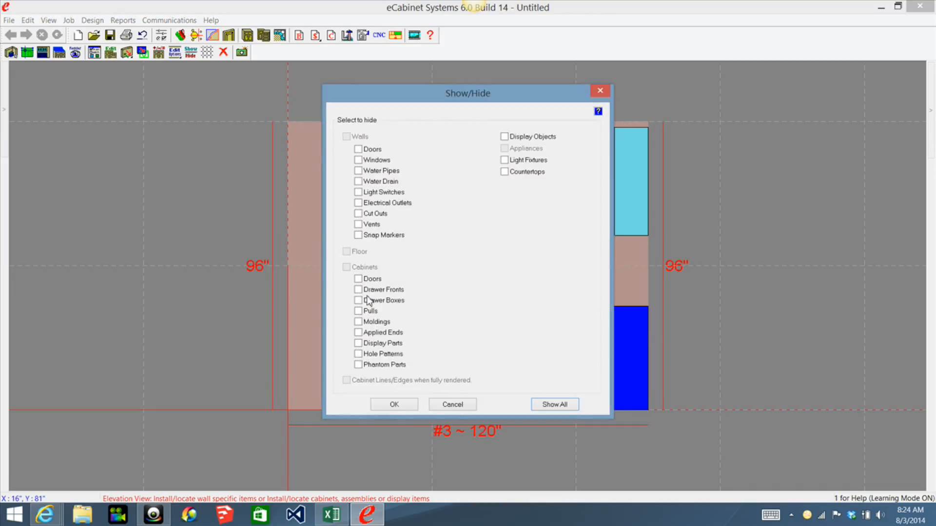
click(358, 365)
click(400, 405)
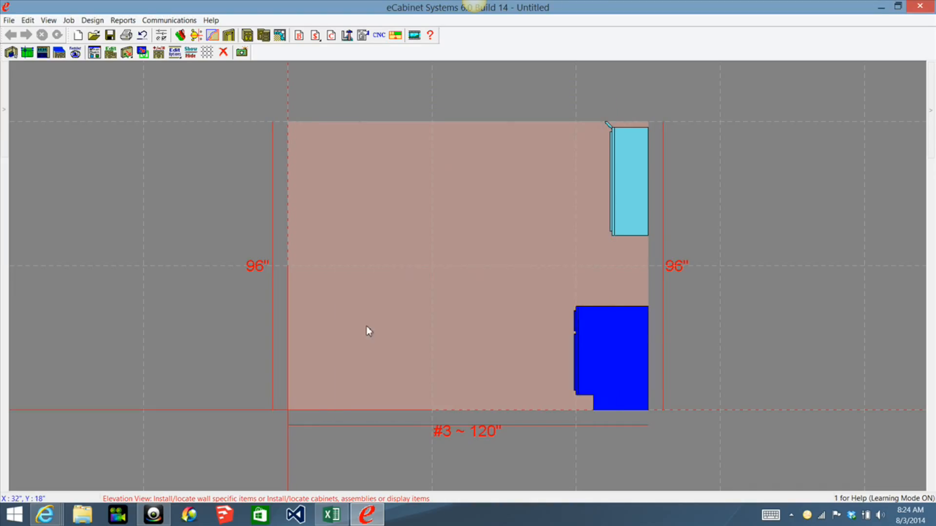
Unhide the cabinets' phantom parts in the elevation view's Show/Hide settings and return to the room's plan view
right_click(374, 237)
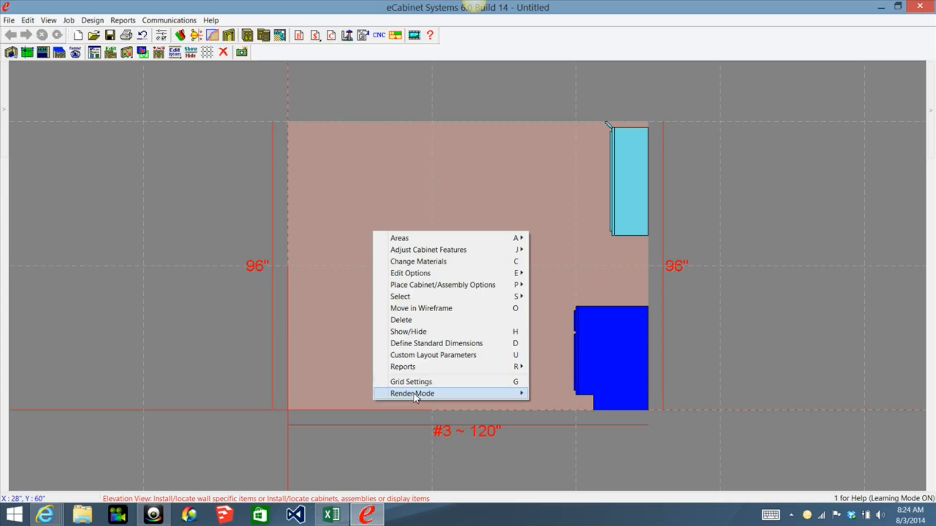
click(427, 331)
click(358, 365)
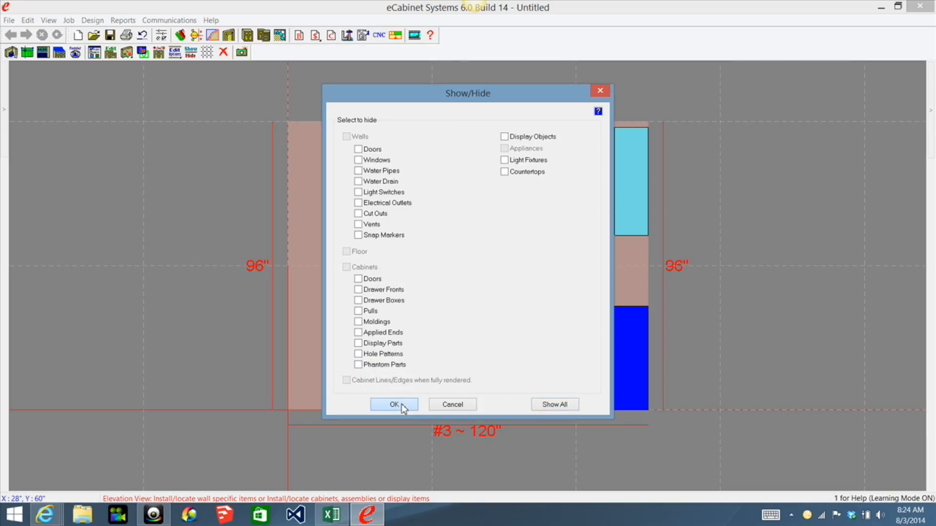
click(394, 404)
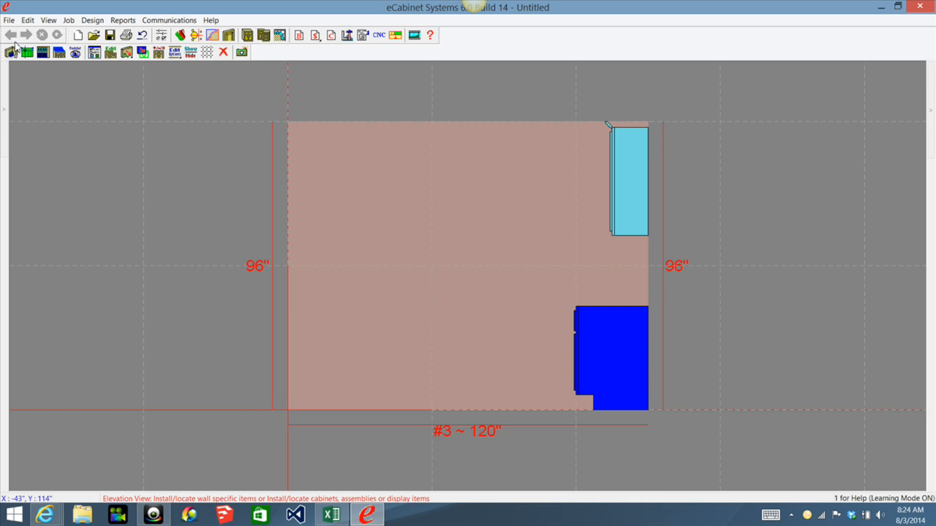
click(11, 52)
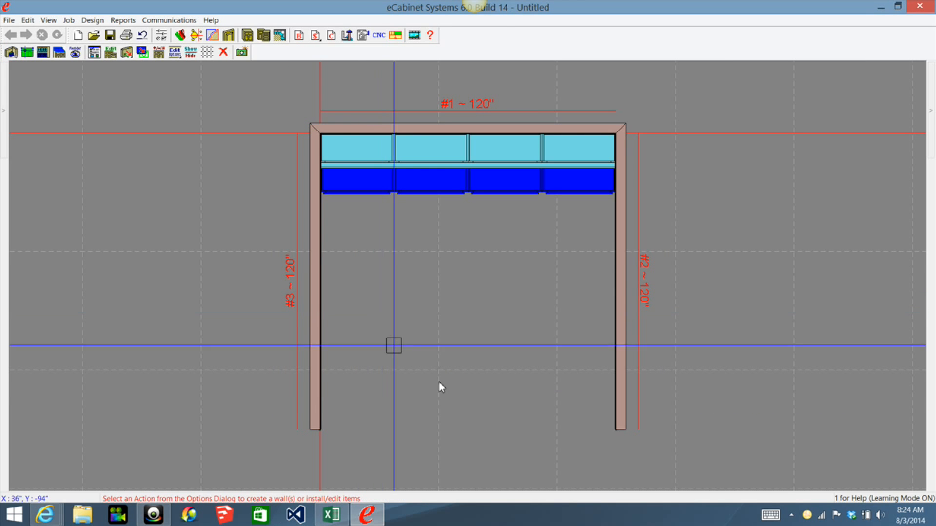
Select the CrownMount cabinet together with wall #3 and associate the cabinet with that wall
drag(461, 425, 250, 227)
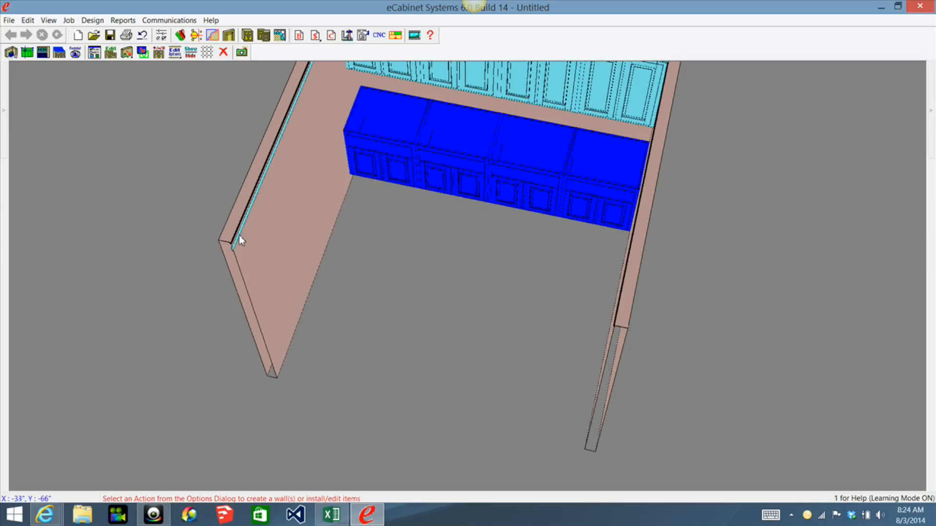
click(239, 237)
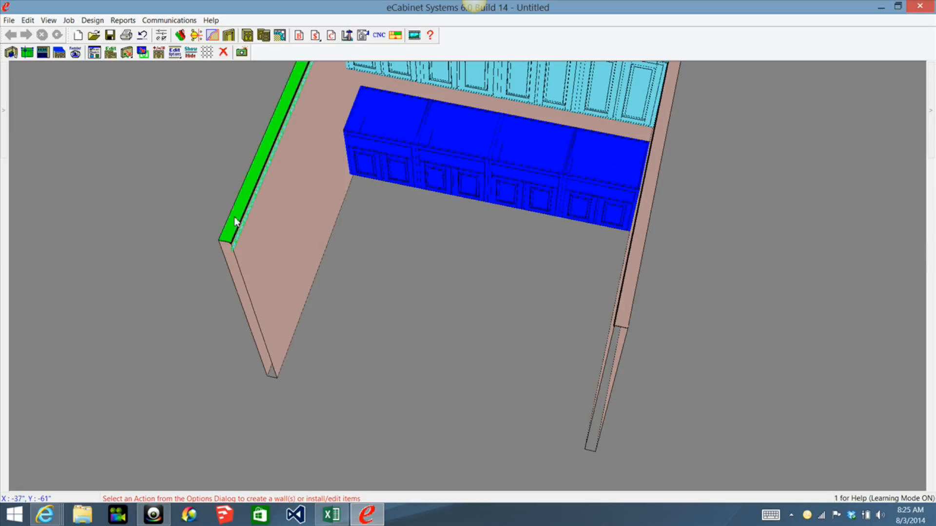
right_click(234, 218)
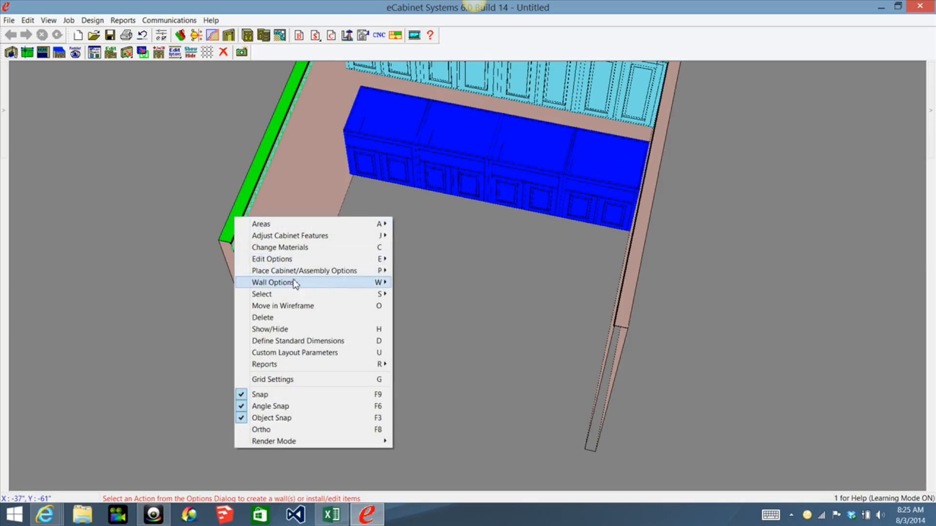
mouse_move(289, 262)
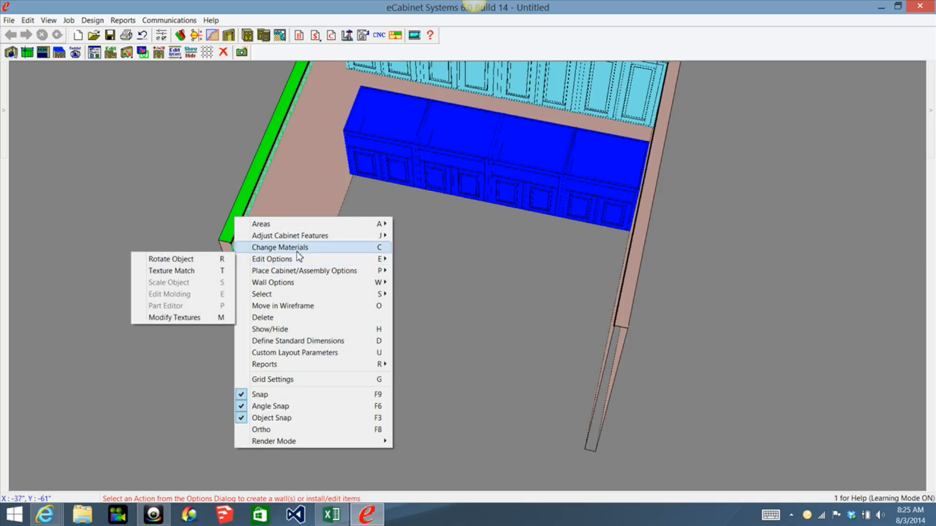
mouse_move(294, 287)
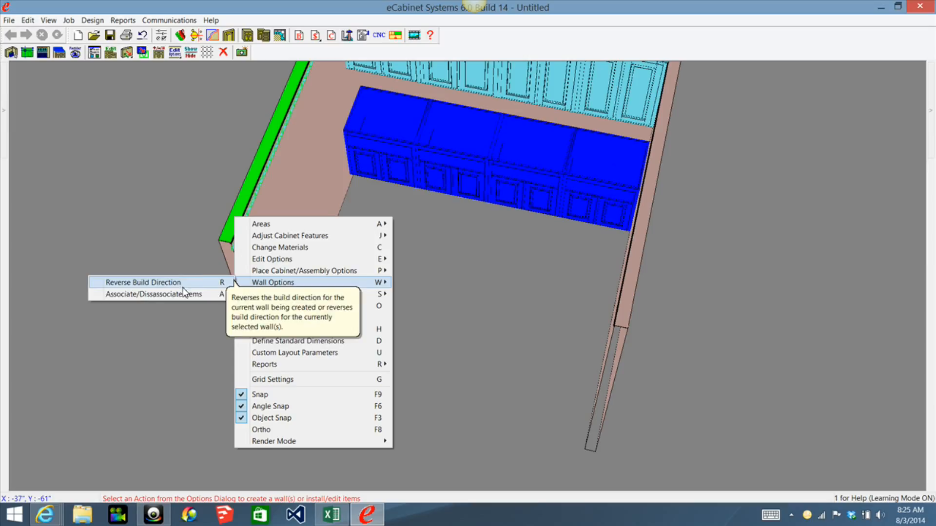
mouse_move(195, 297)
click(269, 295)
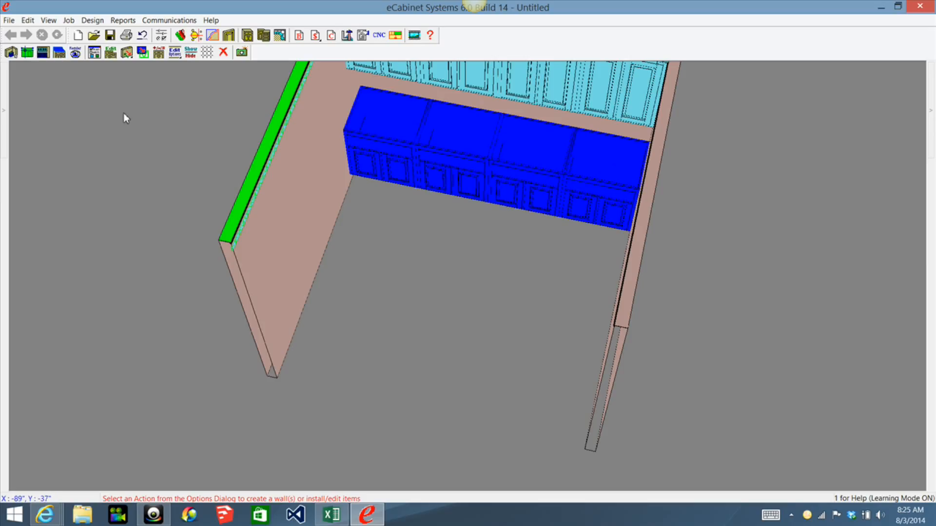
In the elevation view of wall #3, set the CrownMount cabinet's left position on the wall to 0"
click(43, 53)
double_click(318, 180)
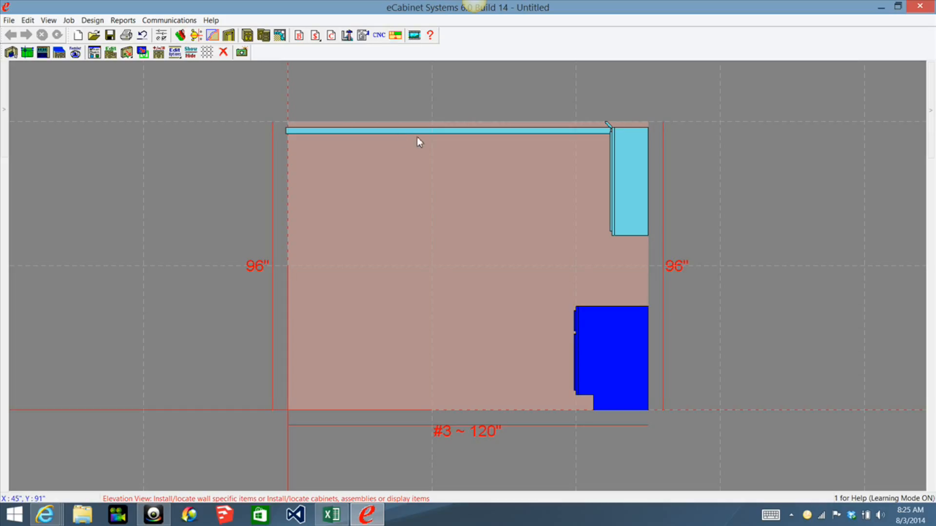
click(384, 132)
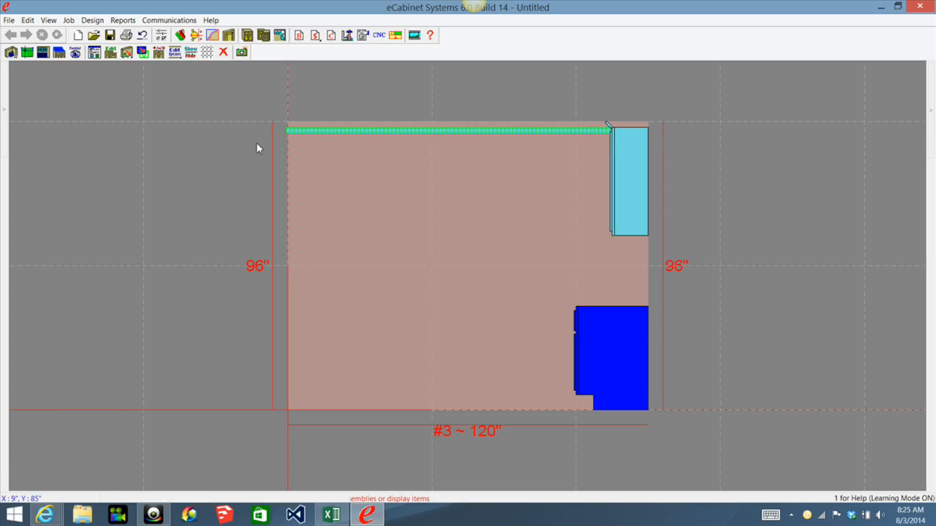
mouse_move(12, 103)
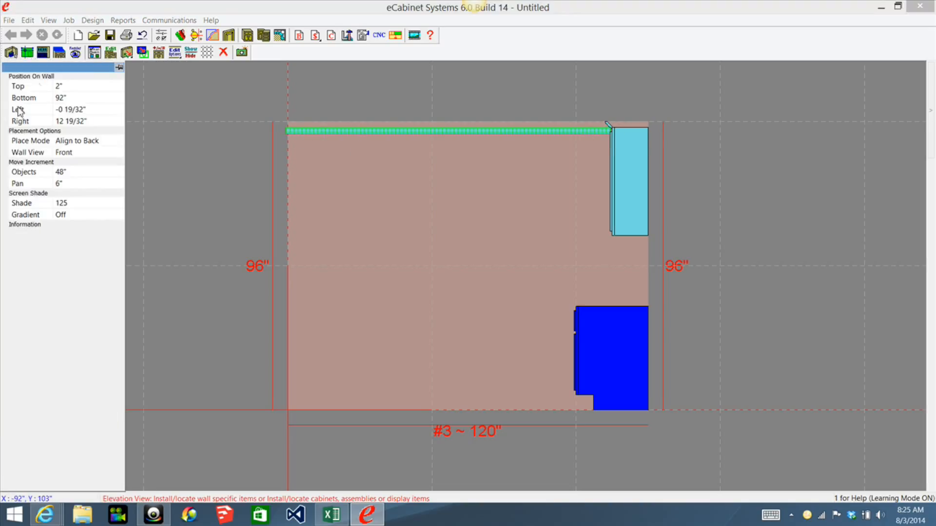
click(120, 68)
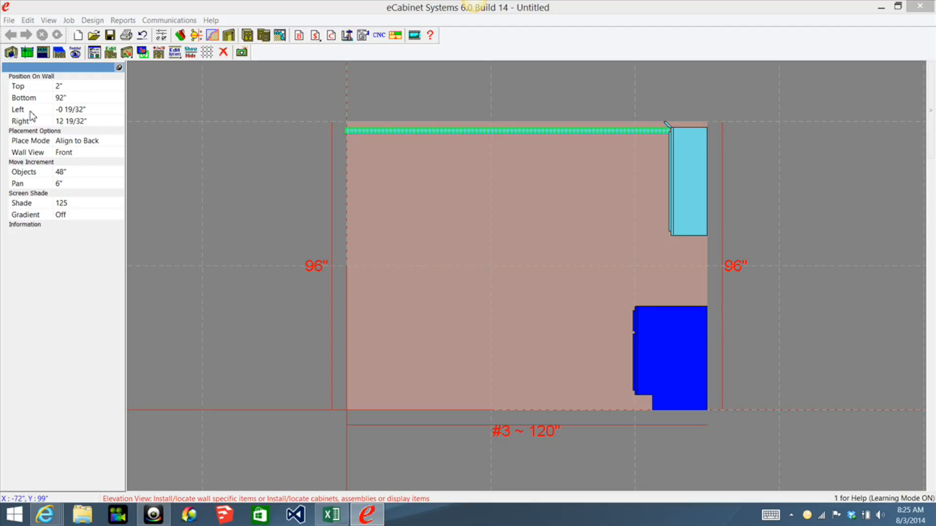
click(86, 110)
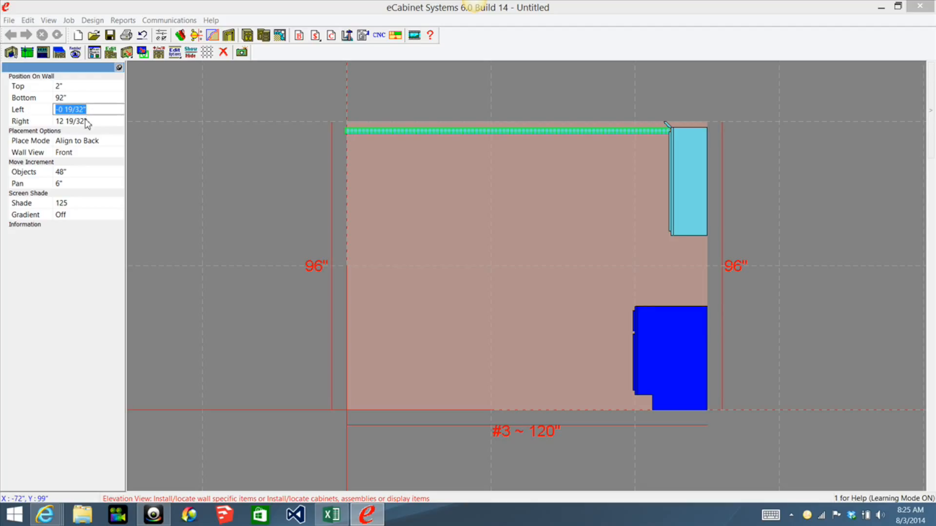
text(0)
key(Return)
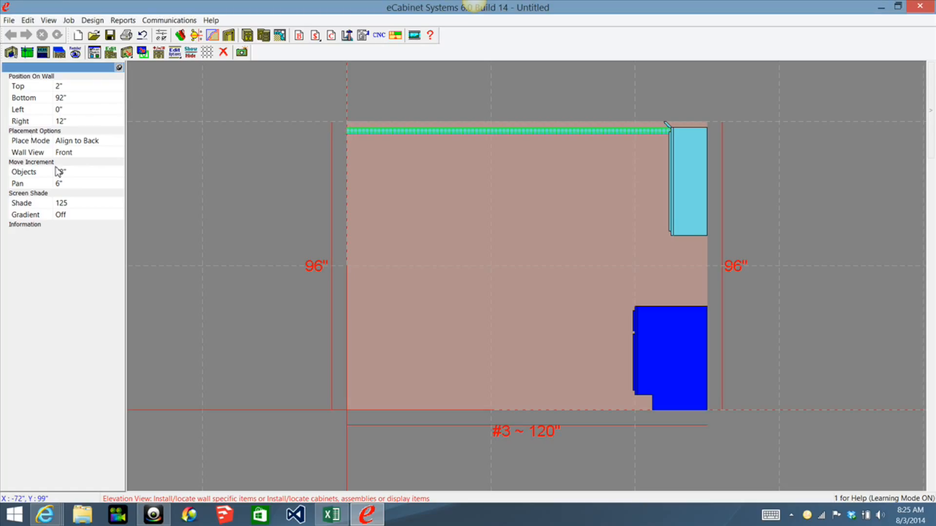
click(119, 69)
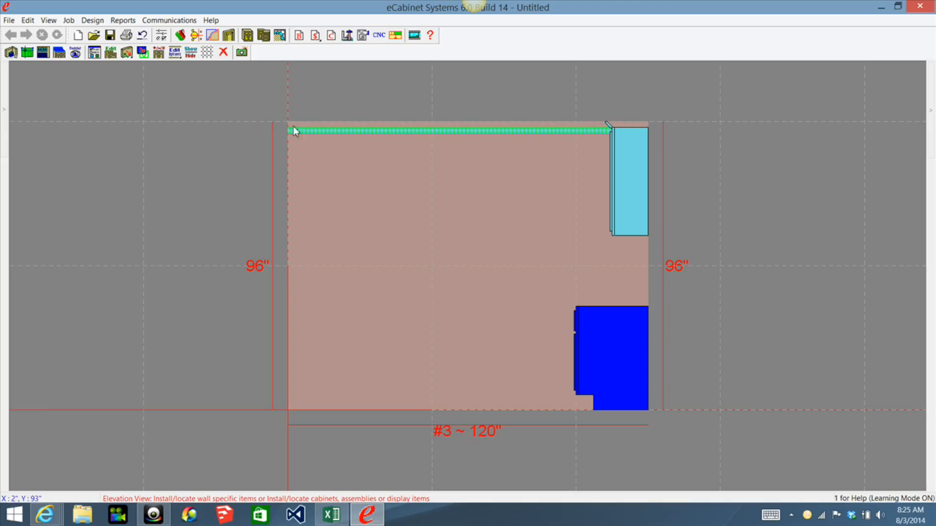
Open the wall-mounted CrownMount cabinet in the cabinet editor and check its rail by selecting and deselecting it
click(111, 53)
click(609, 128)
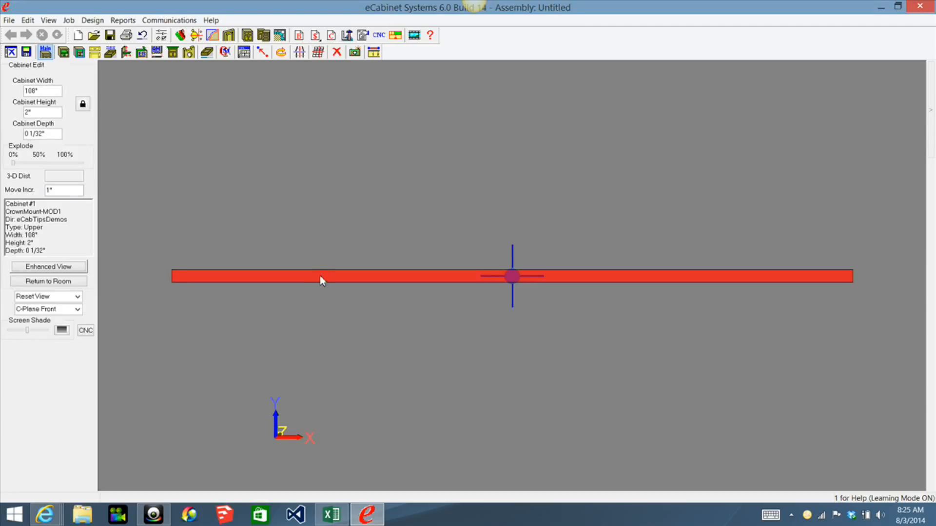
click(318, 277)
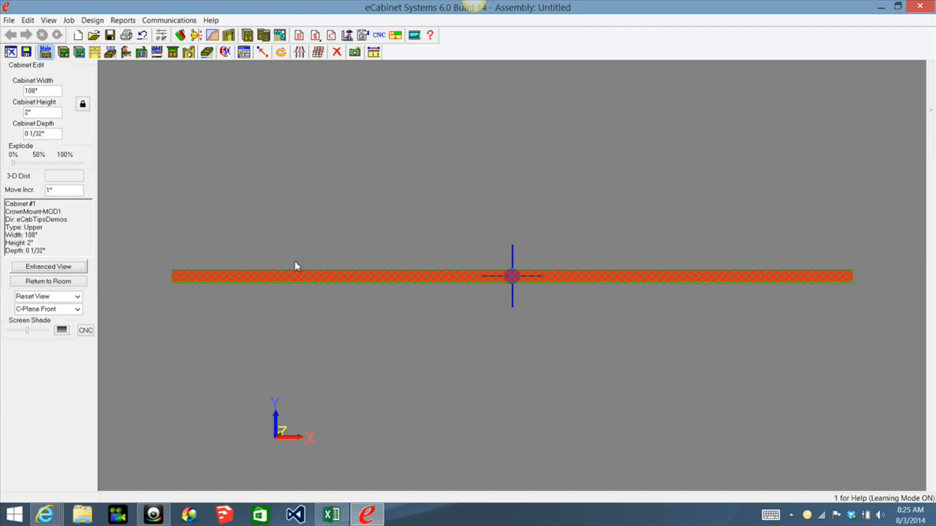
click(255, 200)
In the Molding Editor, assign CR-Crown-619-Hard-Maple as the cabinet's default top molding
click(174, 51)
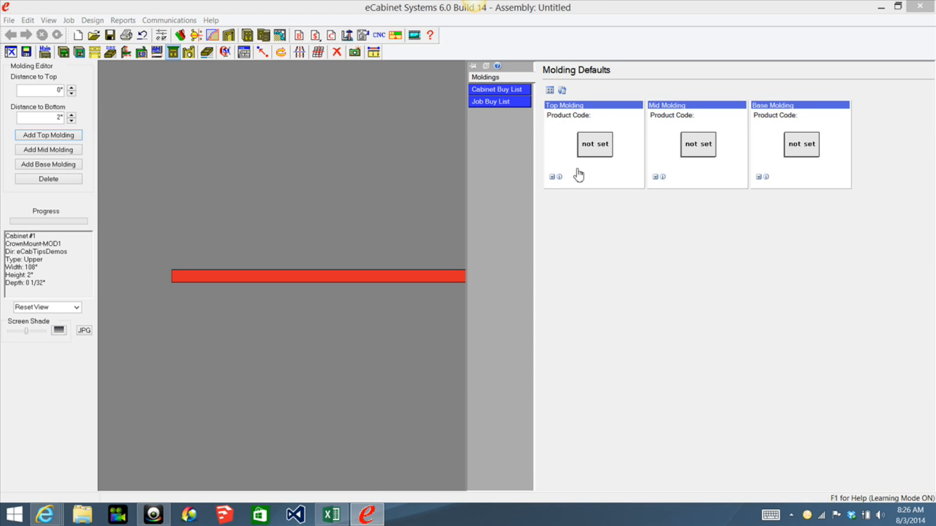
click(594, 145)
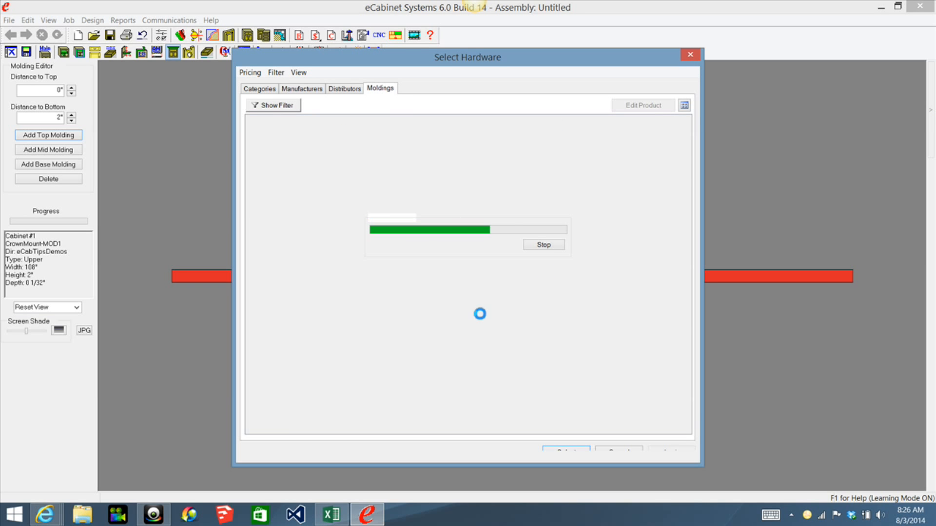
drag(271, 428, 391, 451)
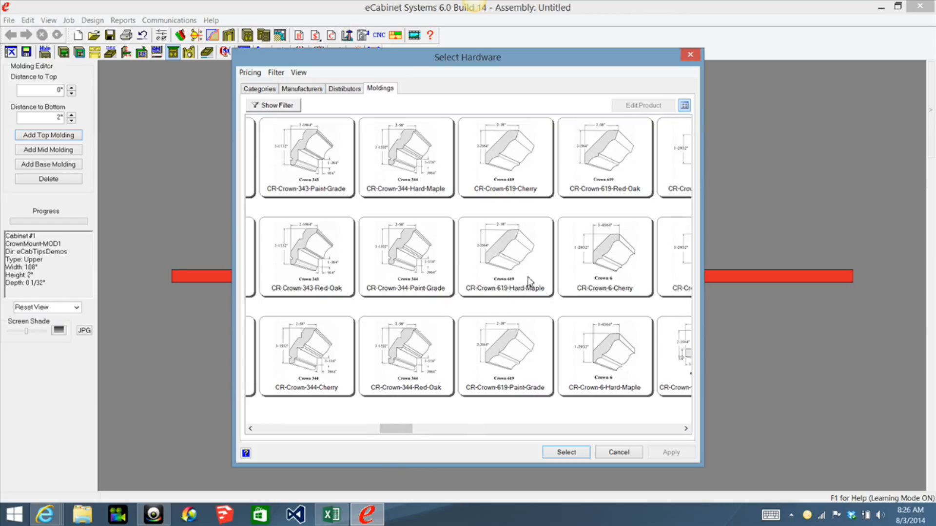
click(508, 252)
click(580, 453)
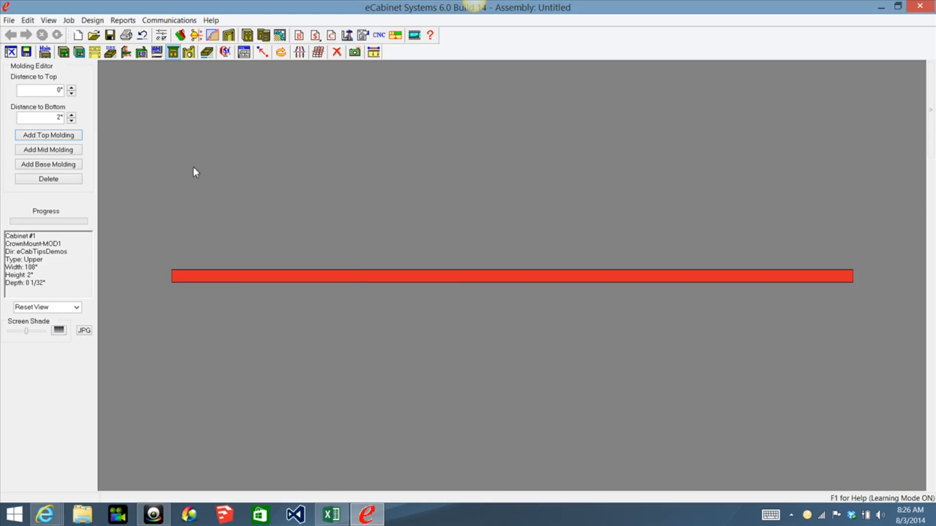
In the cabinet's construction settings, turn off the left and right top moldings and set both top molding joints to Overlap
right_click(223, 133)
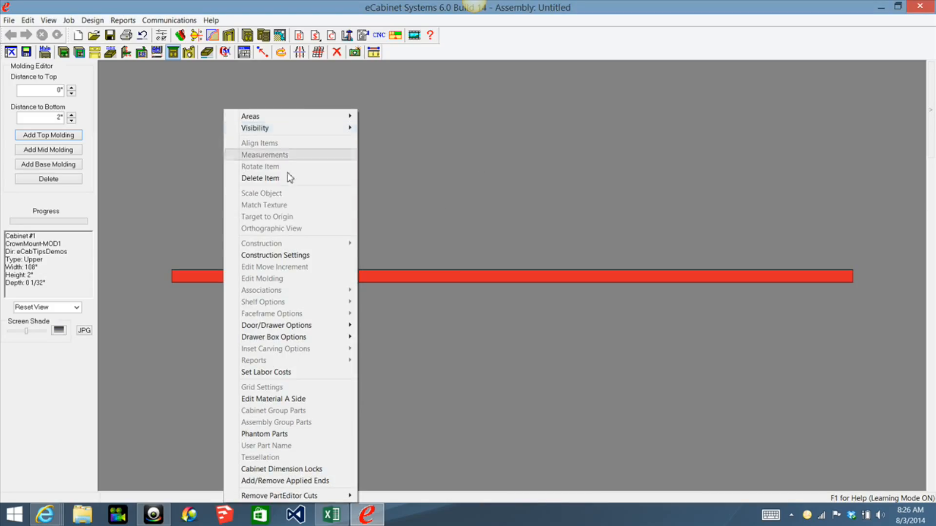
click(293, 254)
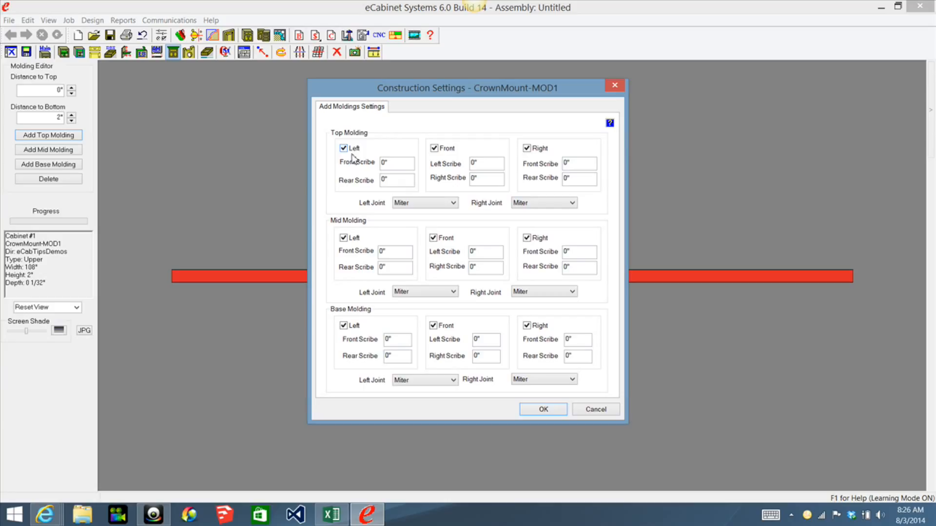
click(345, 148)
click(526, 148)
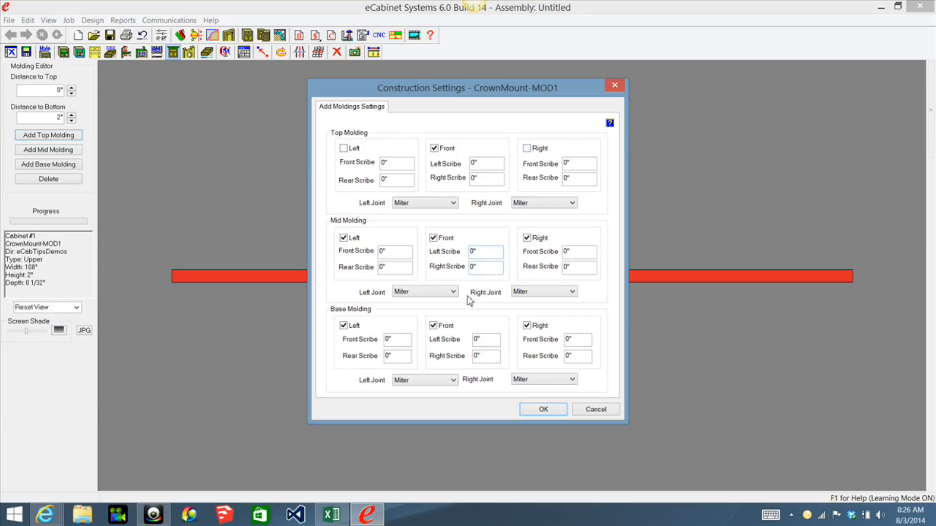
click(453, 204)
click(418, 220)
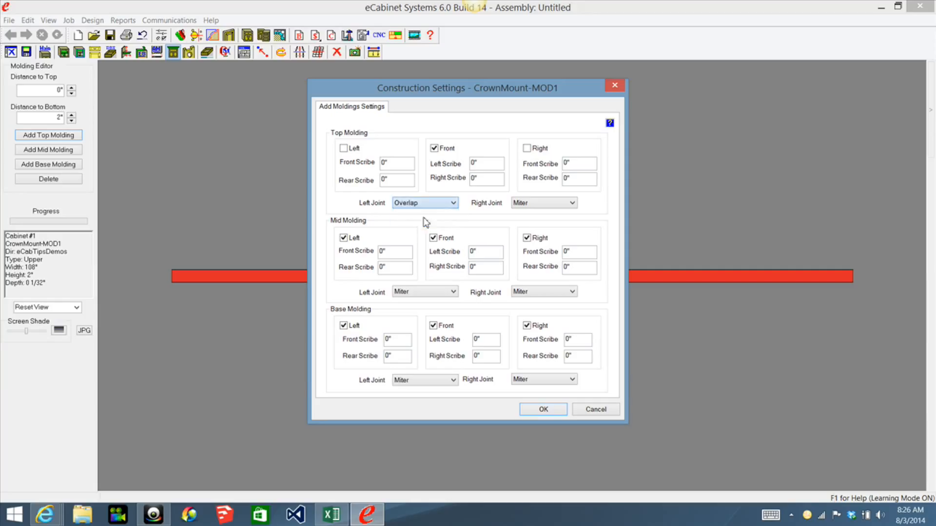
click(572, 204)
click(541, 221)
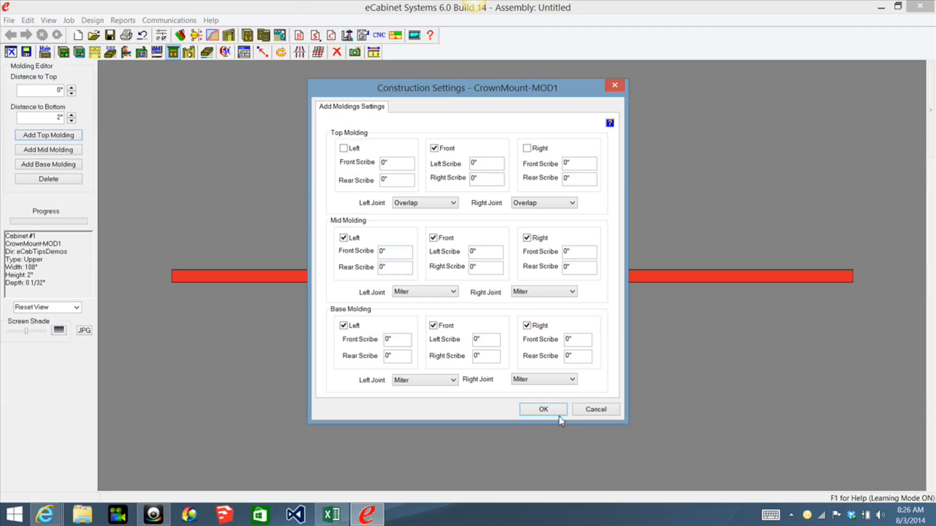
click(544, 410)
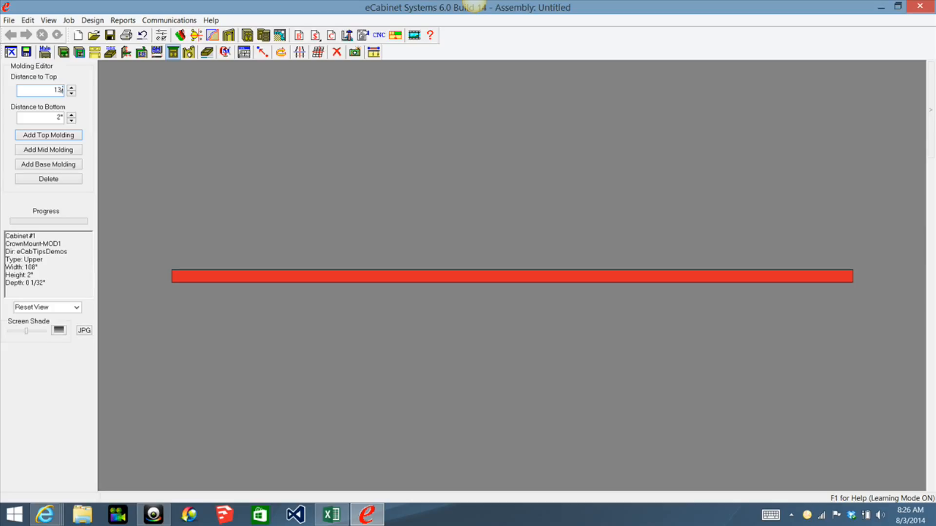
Set the molding's distance to top to 13/32" and add the top molding to the cabinet
key(Return)
click(67, 140)
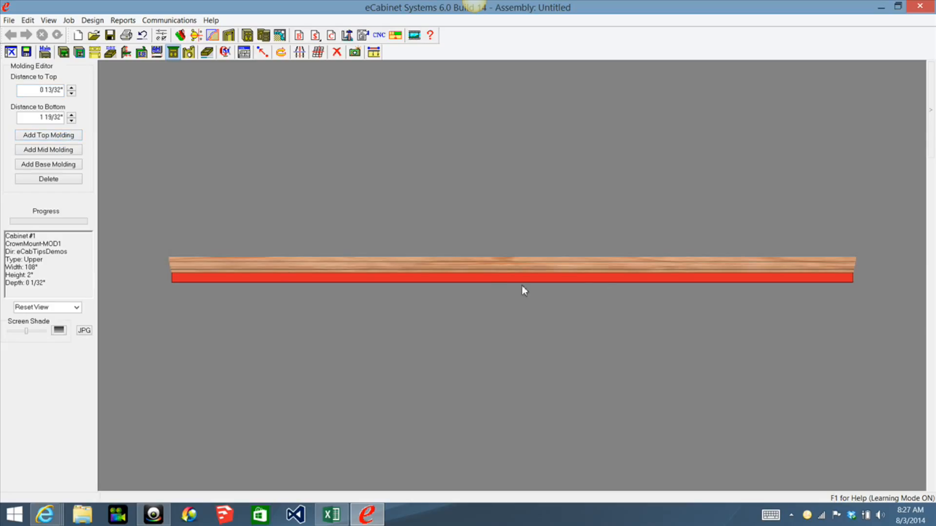
drag(245, 298, 238, 92)
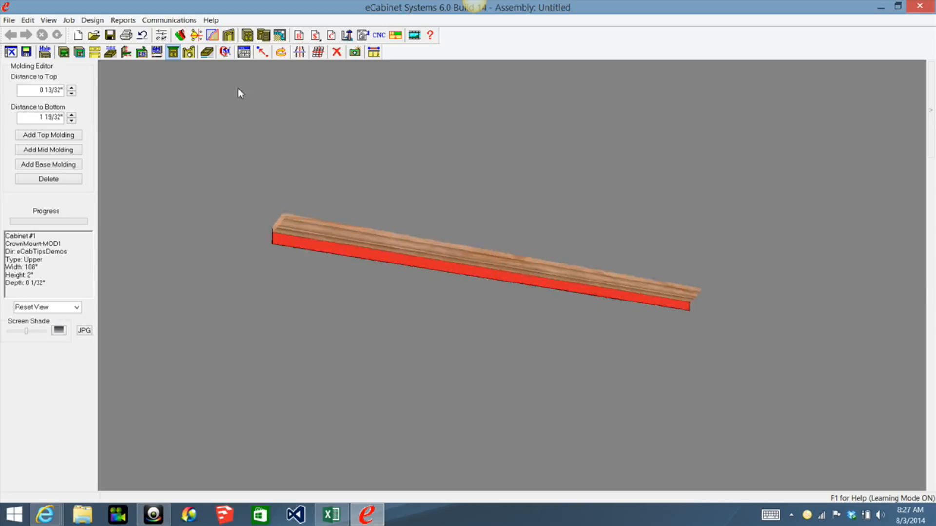
Leave the Molding Editor, return to the room and apply the cabinet changes to it
click(45, 52)
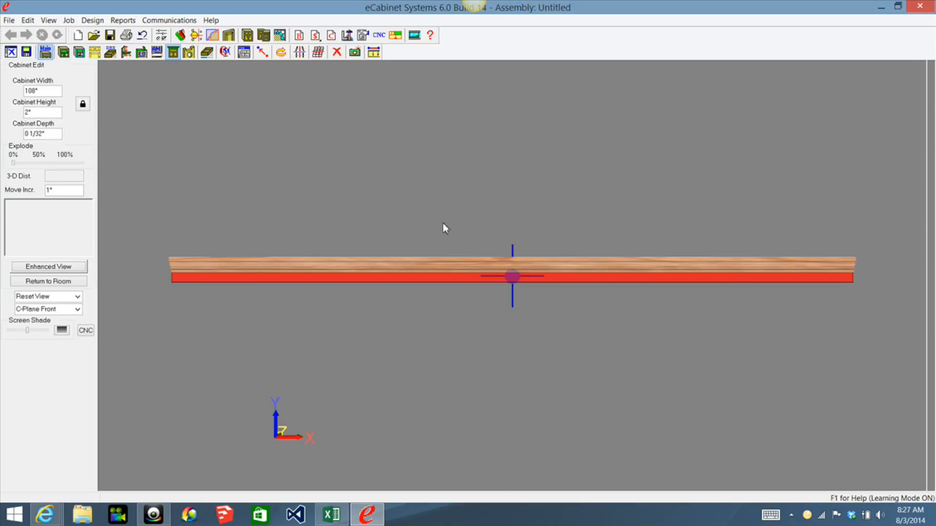
click(279, 36)
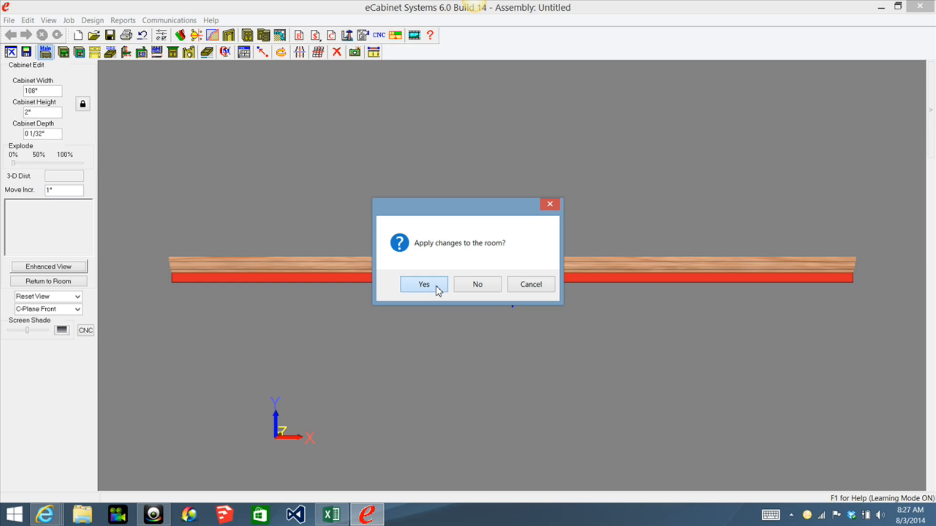
click(424, 285)
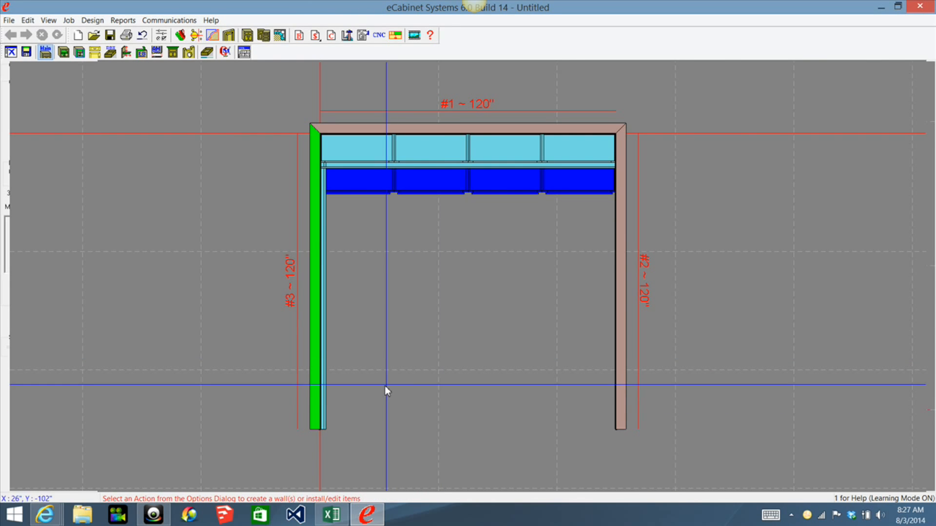
Examine the crown molding along wall #3 and the upper cabinets in 3D and in the rendered room view
middle_drag(303, 269, 390, 114)
right_drag(390, 115, 423, 237)
middle_drag(341, 141, 374, 203)
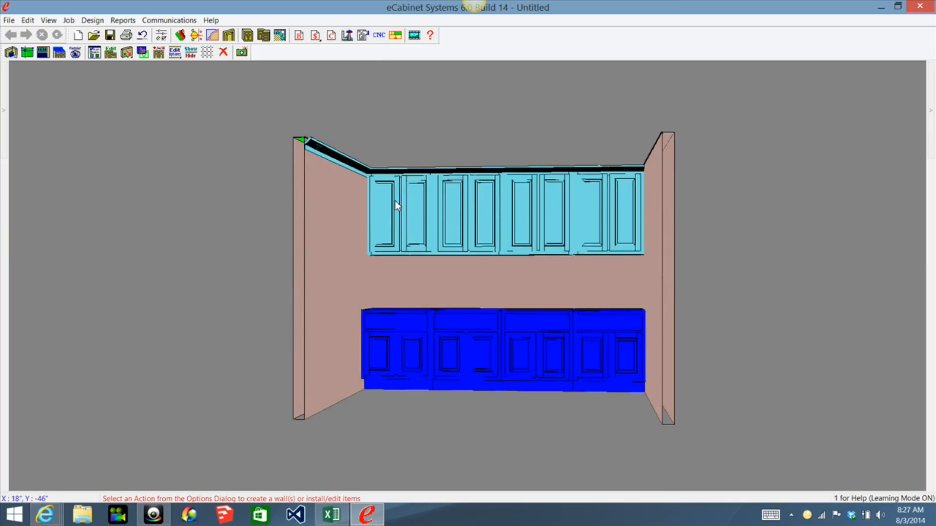
click(76, 52)
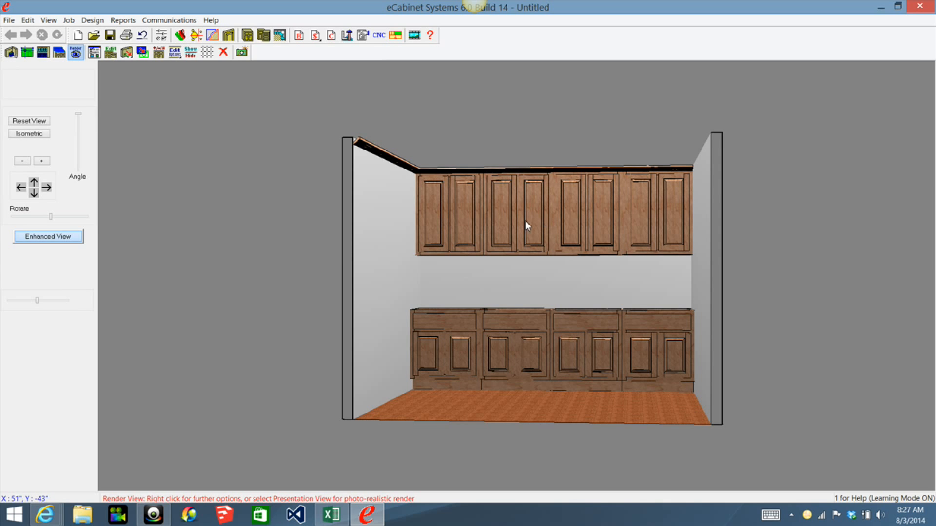
middle_drag(541, 254, 505, 344)
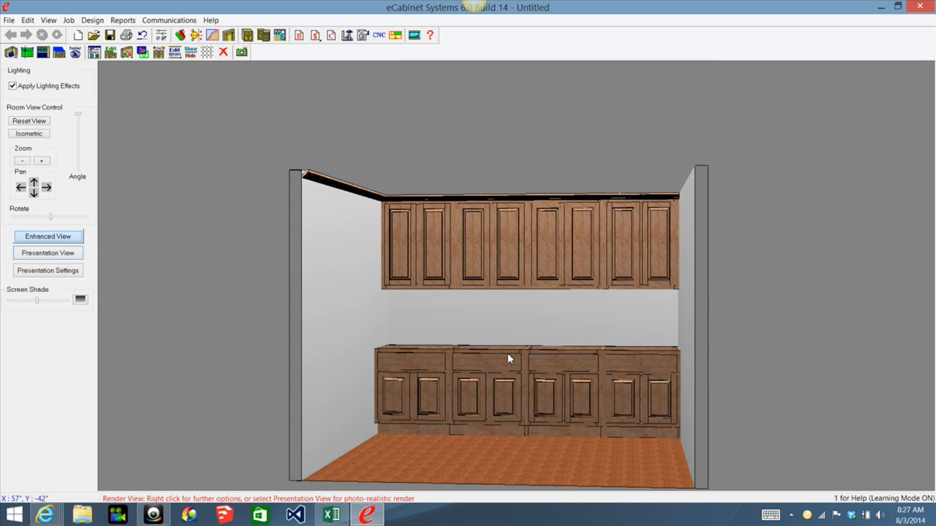
scroll(508, 355, up, 2)
scroll(527, 312, up, 1)
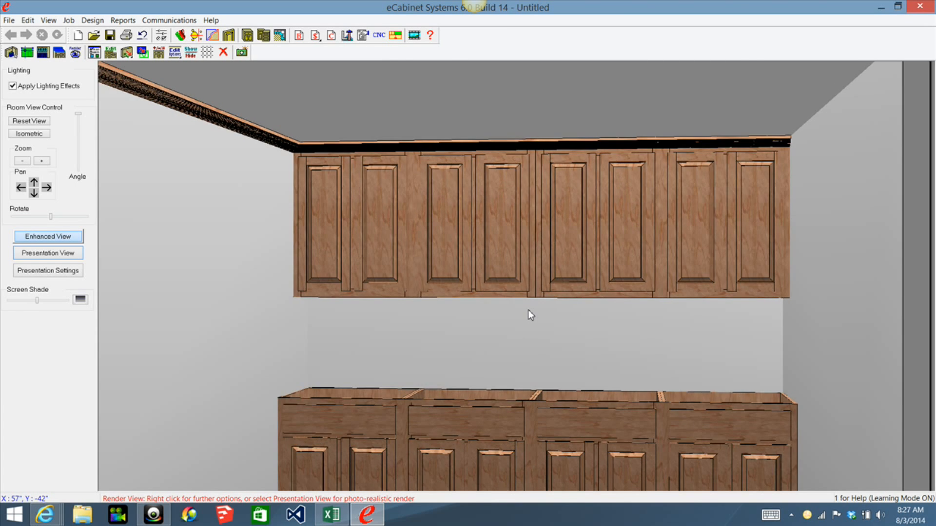
scroll(528, 315, down, 2)
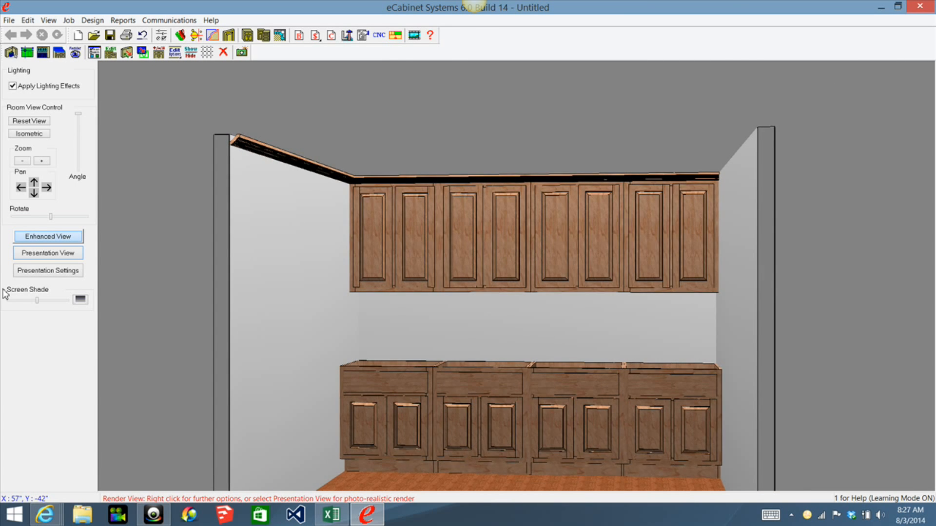
Render the room in Presentation View to inspect how the wall crown meets the cabinet crown, and close the rendering
click(48, 253)
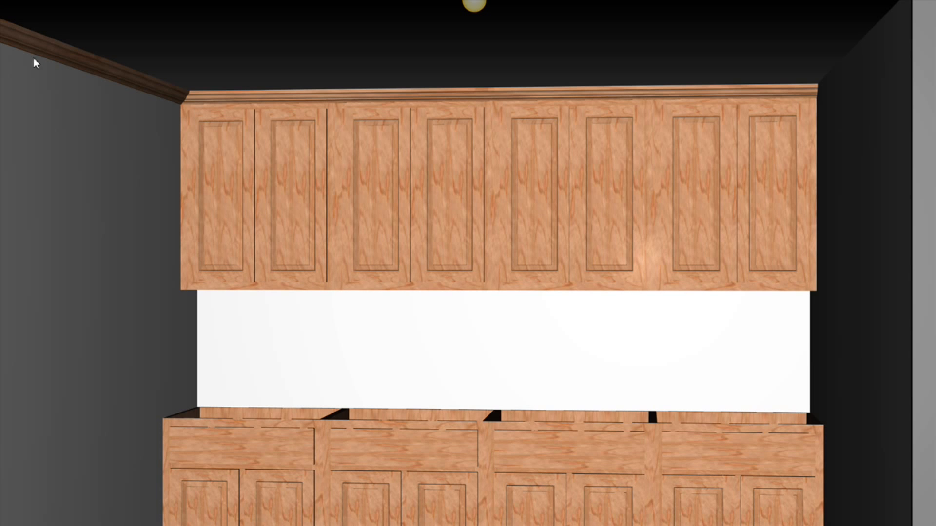
right_click(153, 106)
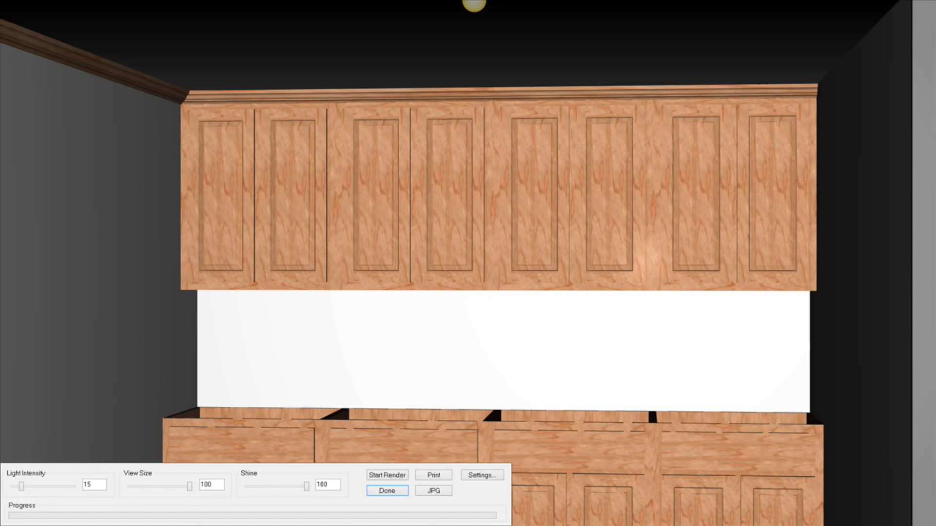
click(391, 494)
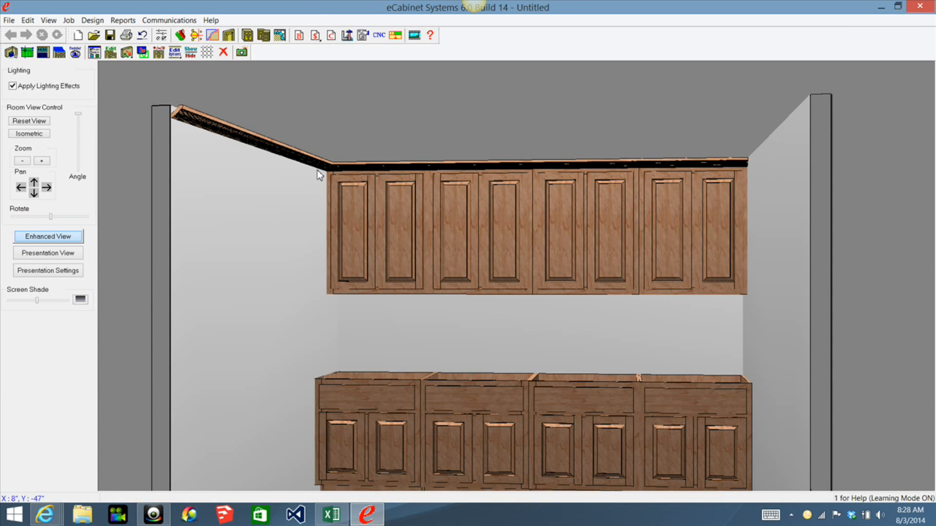
Return to the room's plan view and review the Show/Hide options for the cabinet parts
click(10, 52)
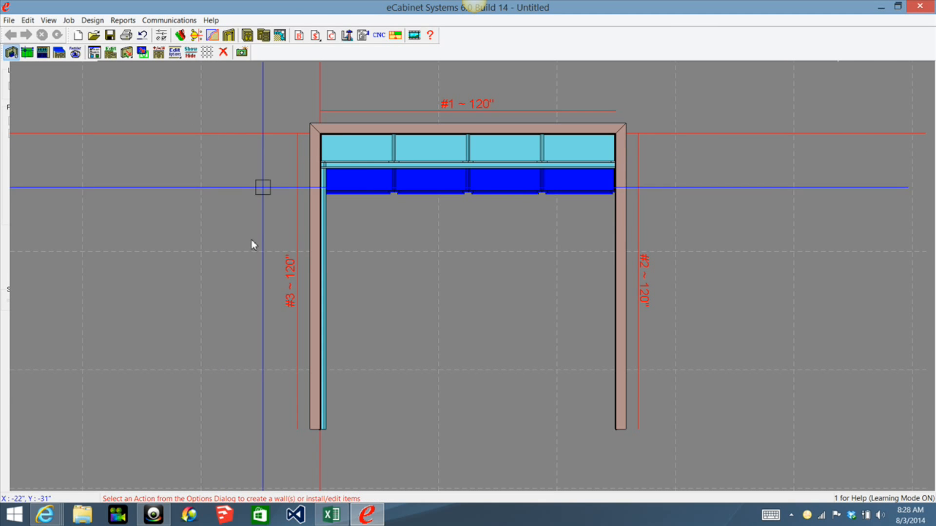
right_click(196, 233)
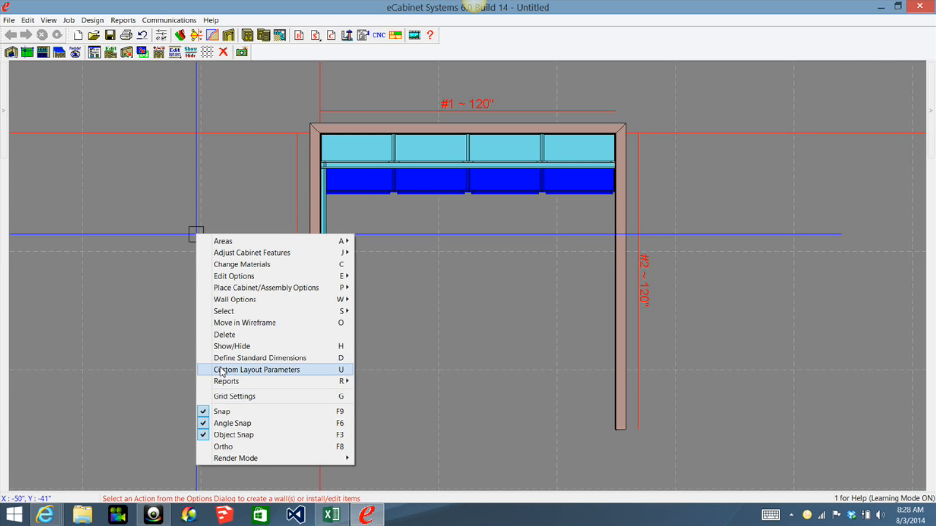
click(226, 347)
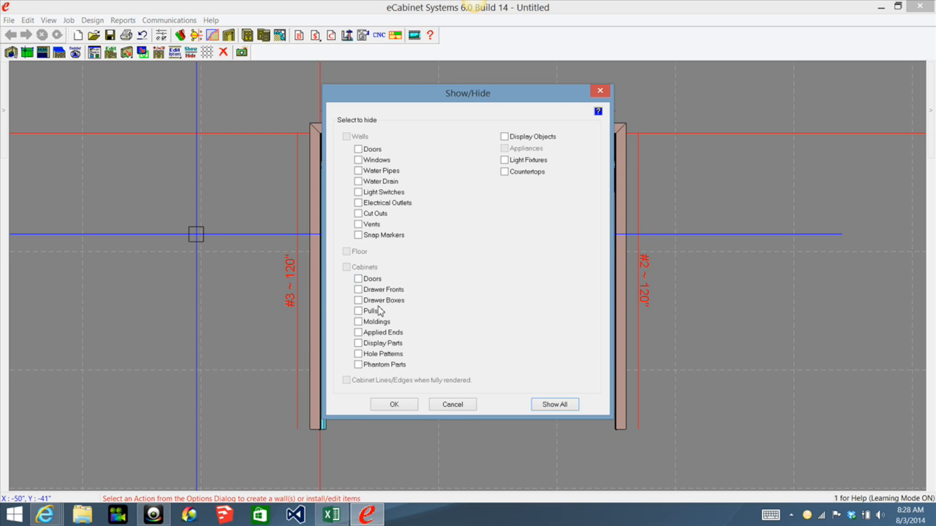
click(407, 404)
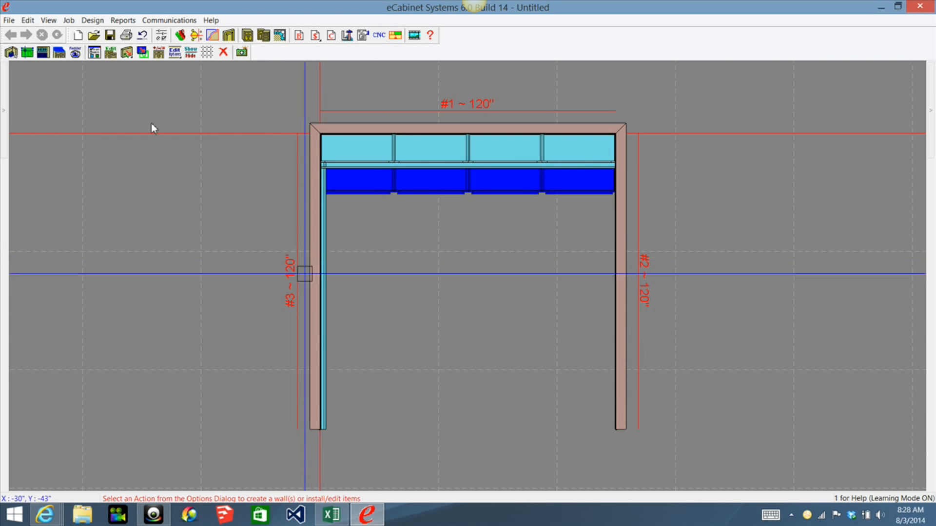